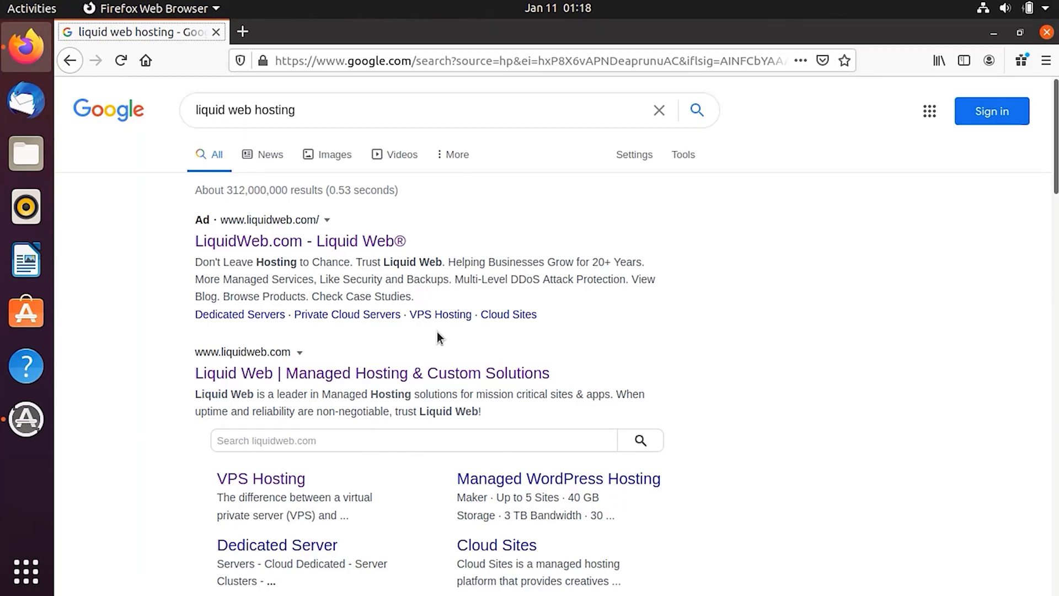
Open the 'Liquid Web | Managed Hosting & Custom Solutions' result from the Google search results.
{"action": "scroll", "coordinate": [436, 332], "scroll_direction": "down", "scroll_amount": 3}
{"action": "left_click", "coordinate": [296, 198]}
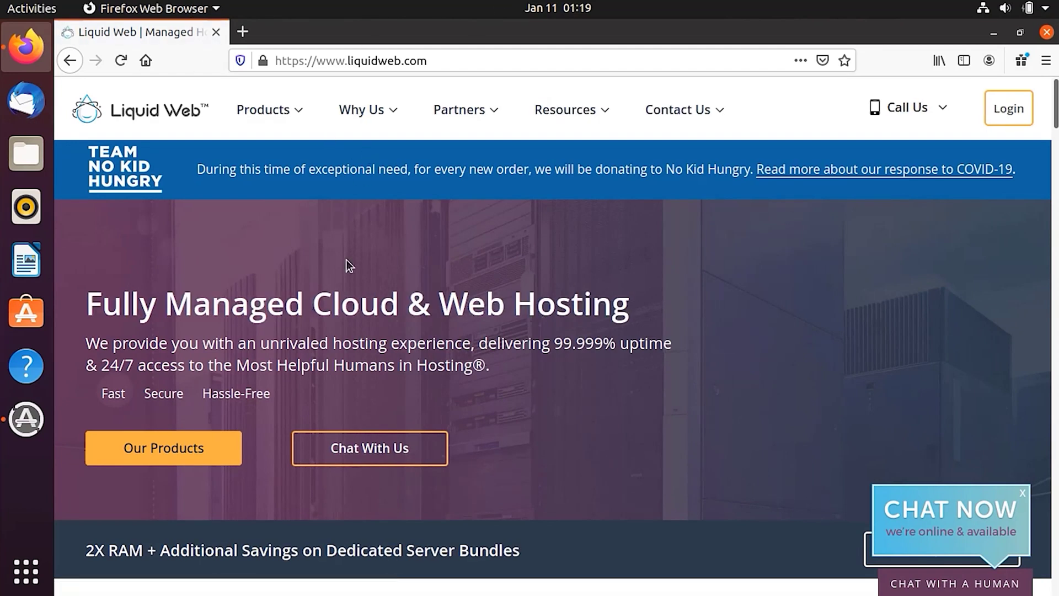
{"action": "scroll", "coordinate": [347, 264], "scroll_direction": "down", "scroll_amount": 15}
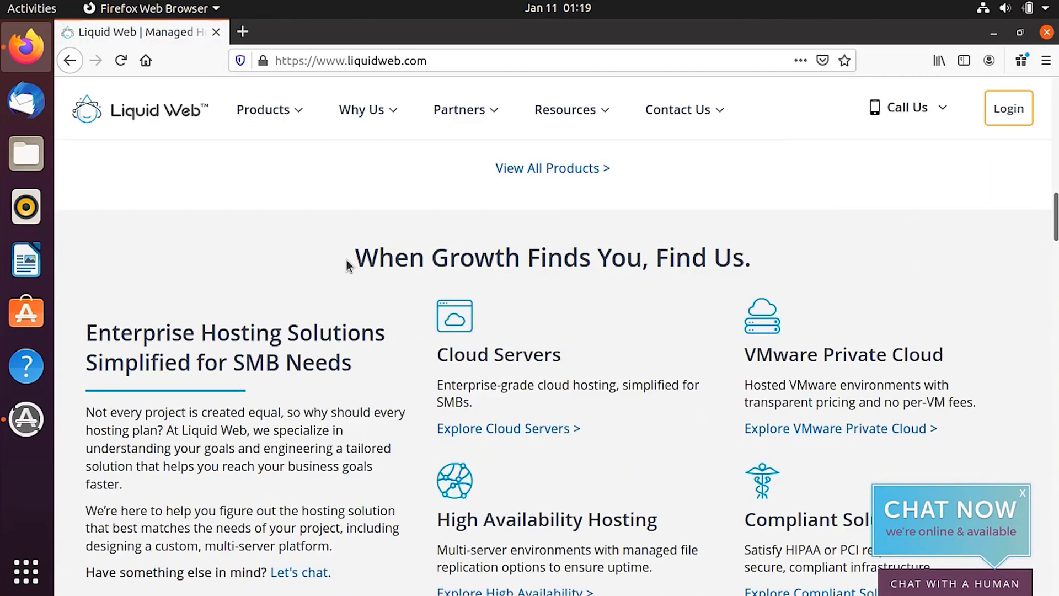
{"action": "scroll", "coordinate": [347, 263], "scroll_direction": "up", "scroll_amount": 15}
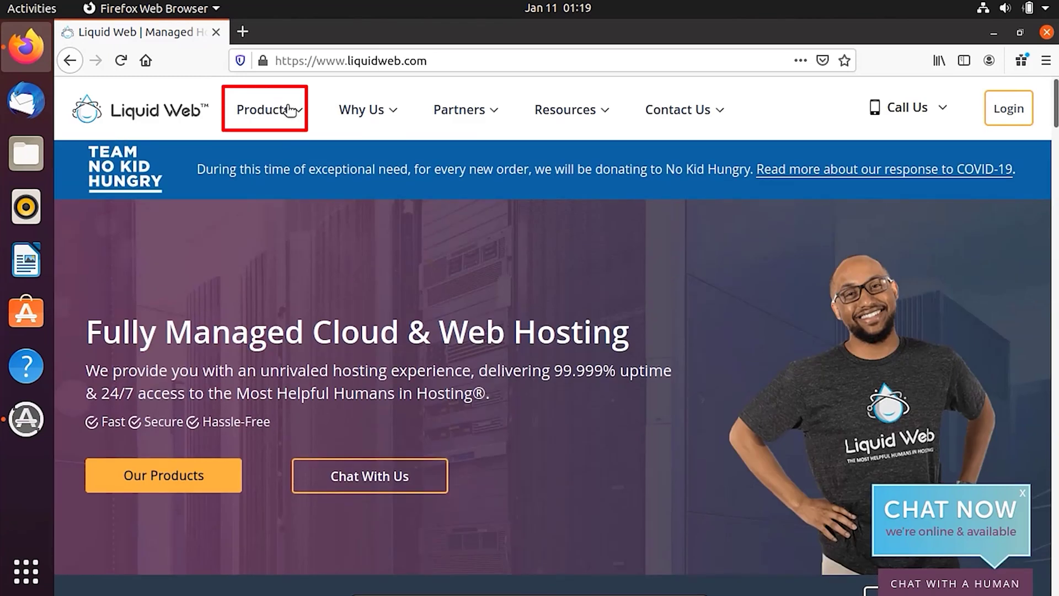
Go through the Products menu's VPS entry to View All Products and browse the product cards.
{"action": "left_click", "coordinate": [281, 110]}
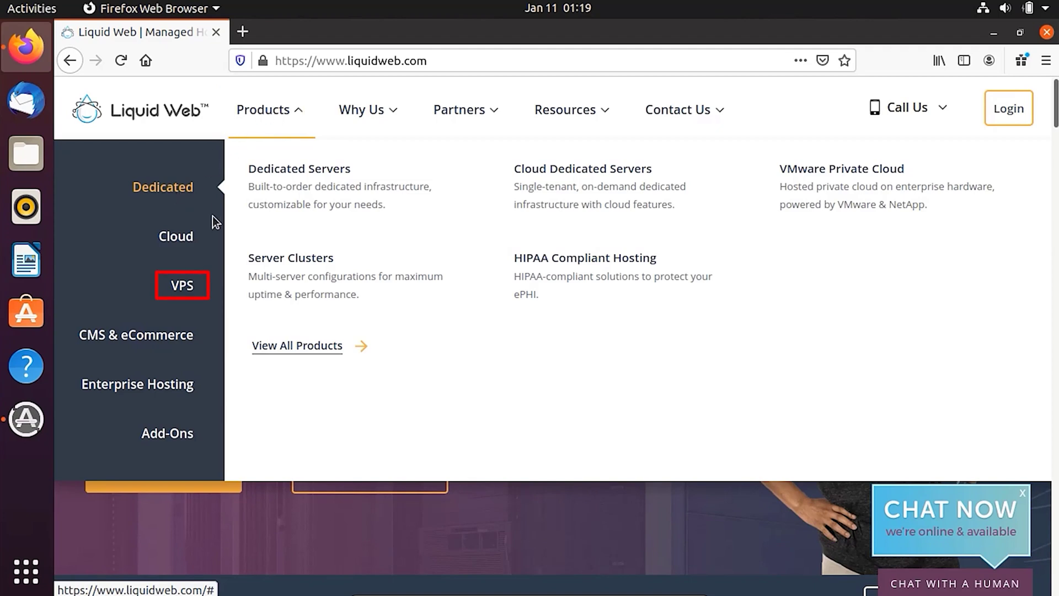
{"action": "mouse_move", "coordinate": [190, 285]}
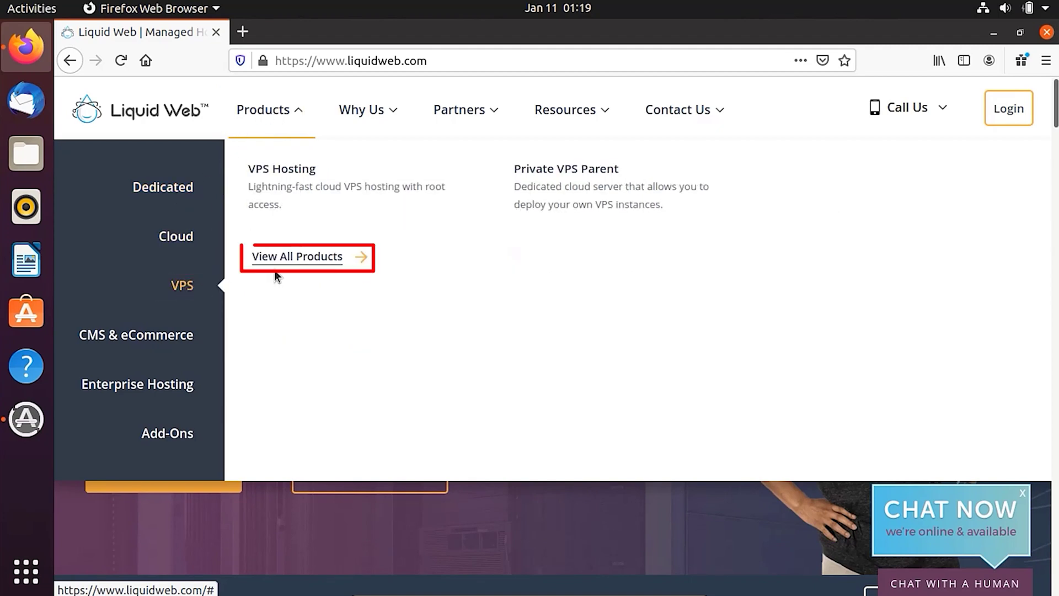
{"action": "left_click", "coordinate": [297, 262]}
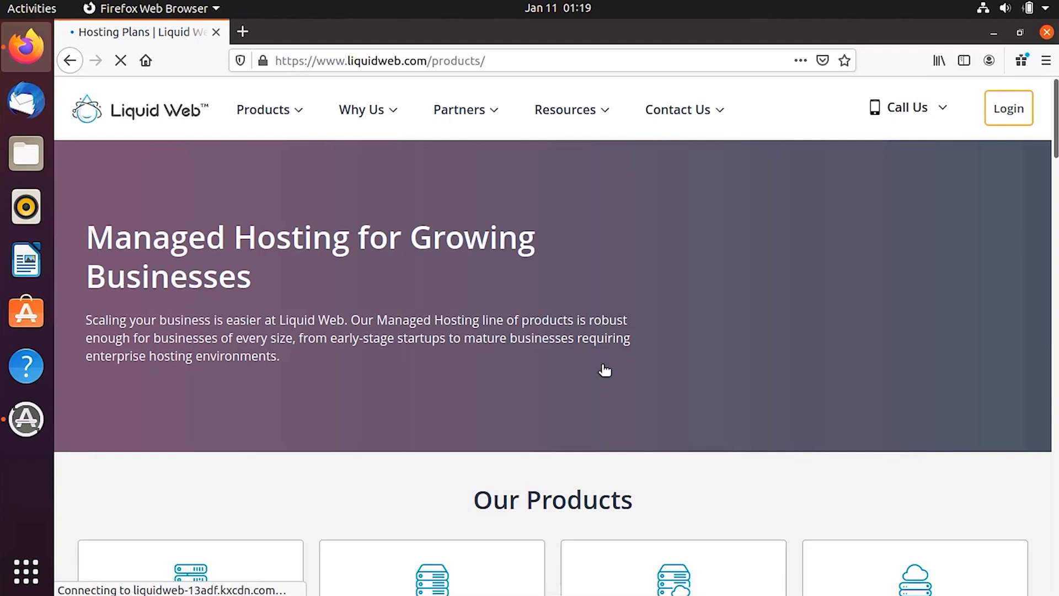
{"action": "scroll", "coordinate": [605, 370], "scroll_direction": "down", "scroll_amount": 8}
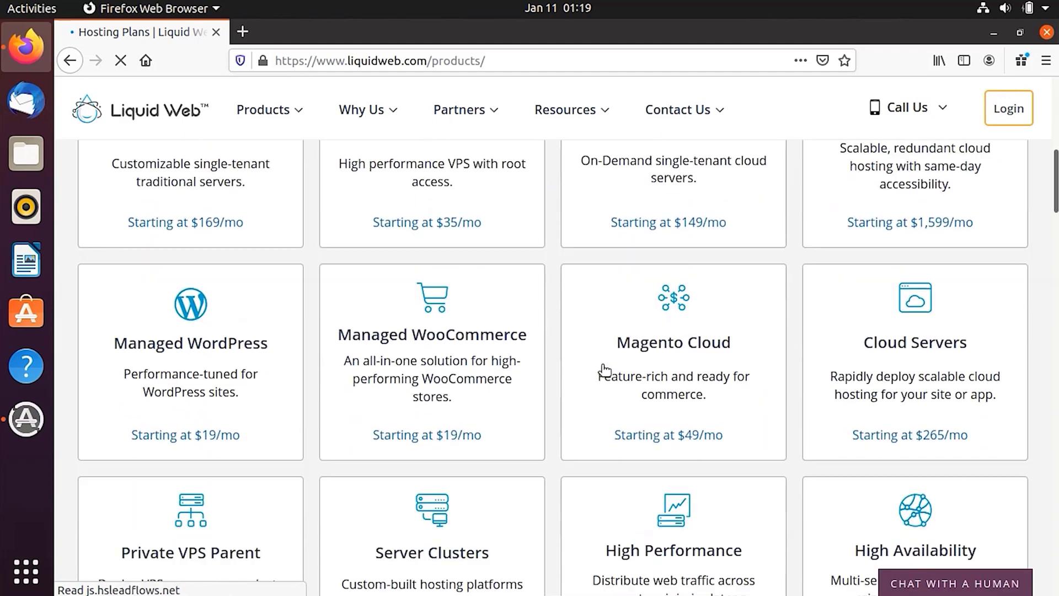
{"action": "scroll", "coordinate": [605, 370], "scroll_direction": "down", "scroll_amount": 6}
{"action": "scroll", "coordinate": [605, 370], "scroll_direction": "up", "scroll_amount": 8}
{"action": "scroll", "coordinate": [605, 371], "scroll_direction": "up", "scroll_amount": 3}
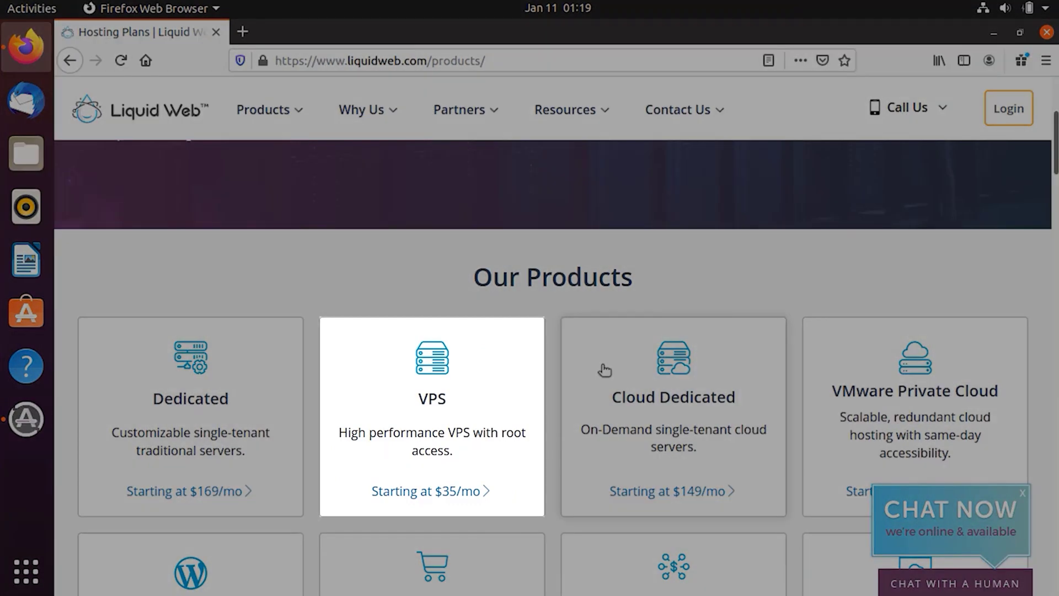
Open the VPS product card and scroll to the Hostgator and GoDaddy comparison table.
{"action": "left_click", "coordinate": [436, 367]}
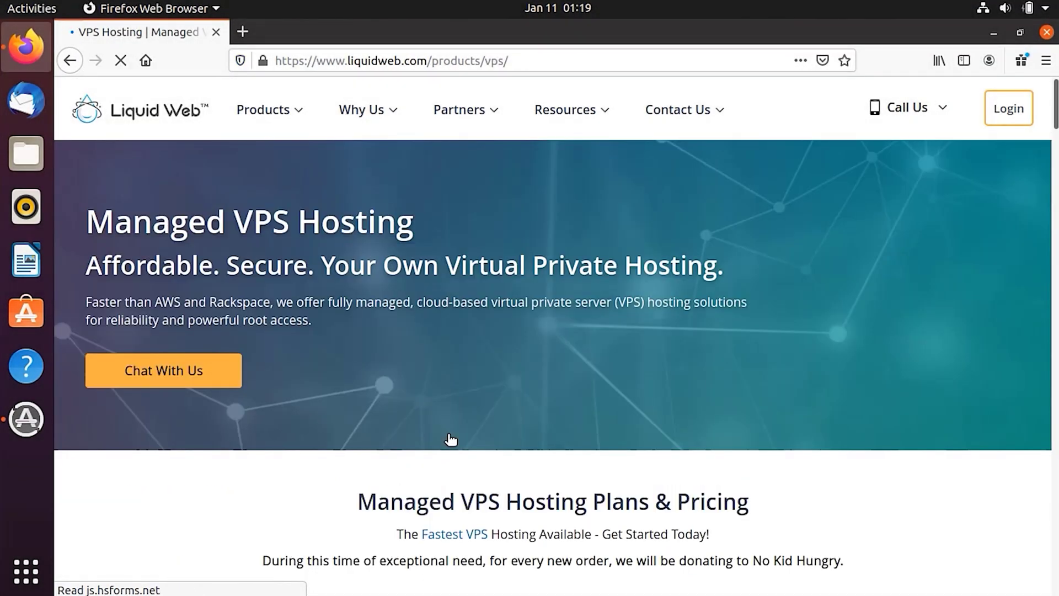
{"action": "scroll", "coordinate": [451, 440], "scroll_direction": "down", "scroll_amount": 3}
{"action": "scroll", "coordinate": [449, 438], "scroll_direction": "down", "scroll_amount": 3}
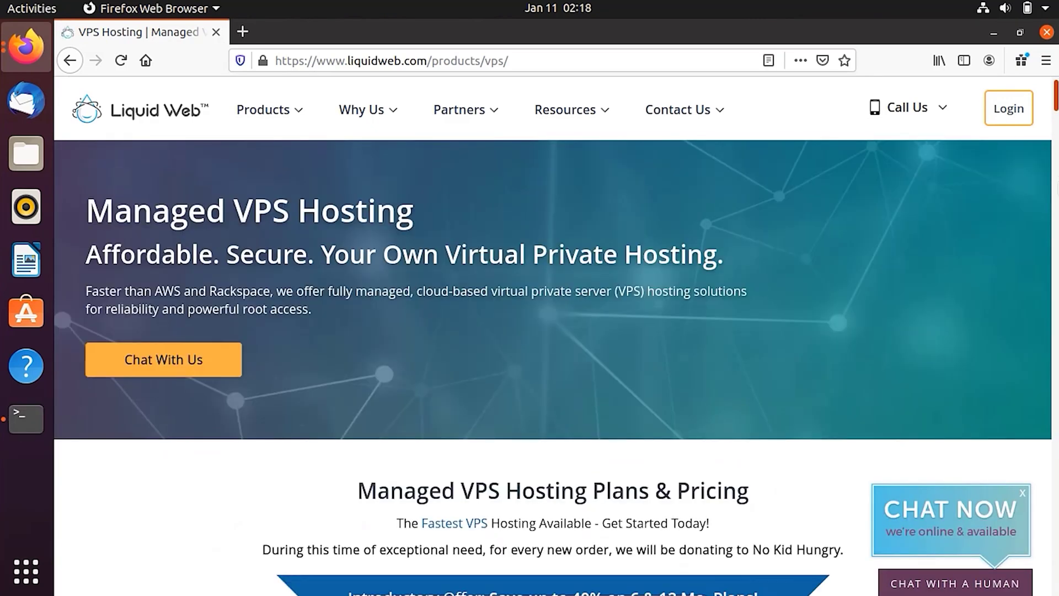
{"action": "scroll", "coordinate": [551, 364], "scroll_direction": "down", "scroll_amount": 15}
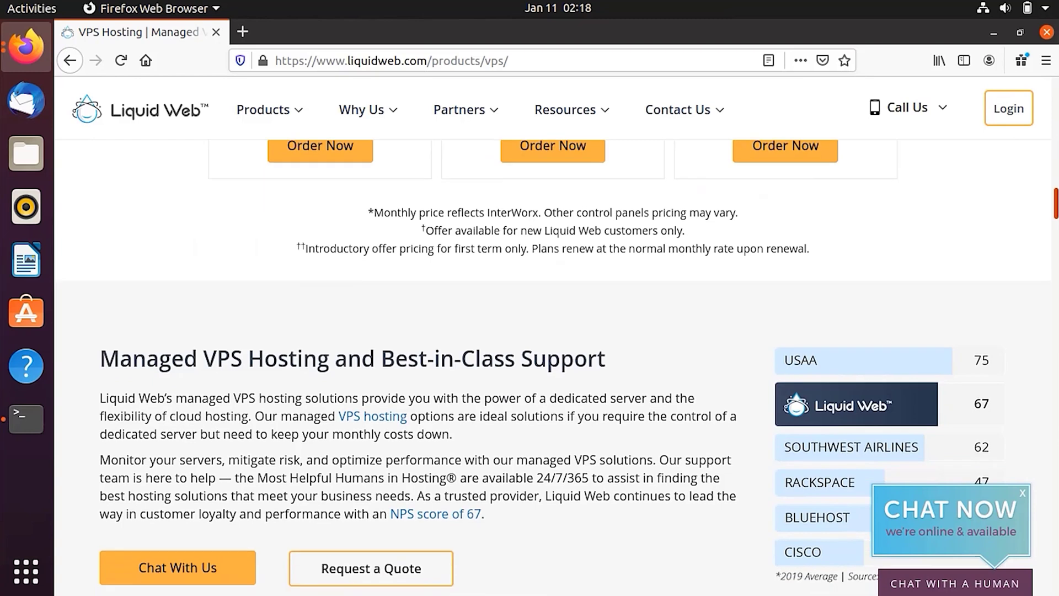
{"action": "scroll", "coordinate": [551, 364], "scroll_direction": "down", "scroll_amount": 9}
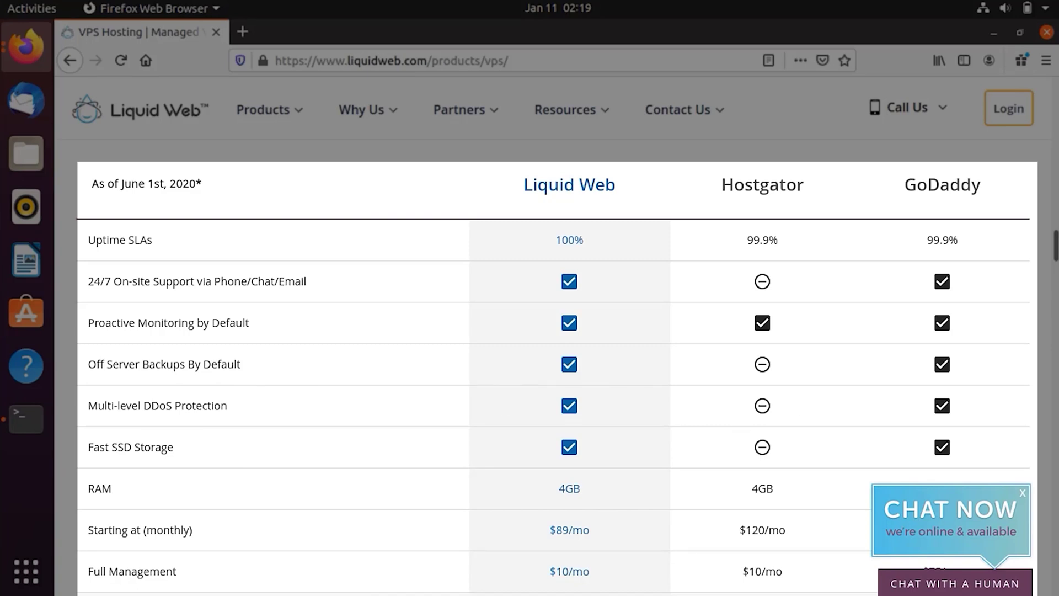
Highlight the VPS Total Cost values $99/mo, $130/mo and $120/mo, then $99/mo again.
{"action": "mouse_move", "coordinate": [1055, 237]}
{"action": "left_mouse_down"}
{"action": "mouse_move", "coordinate": [1055, 270]}
{"action": "mouse_move", "coordinate": [1055, 219]}
{"action": "mouse_move", "coordinate": [1055, 251]}
{"action": "left_mouse_up"}
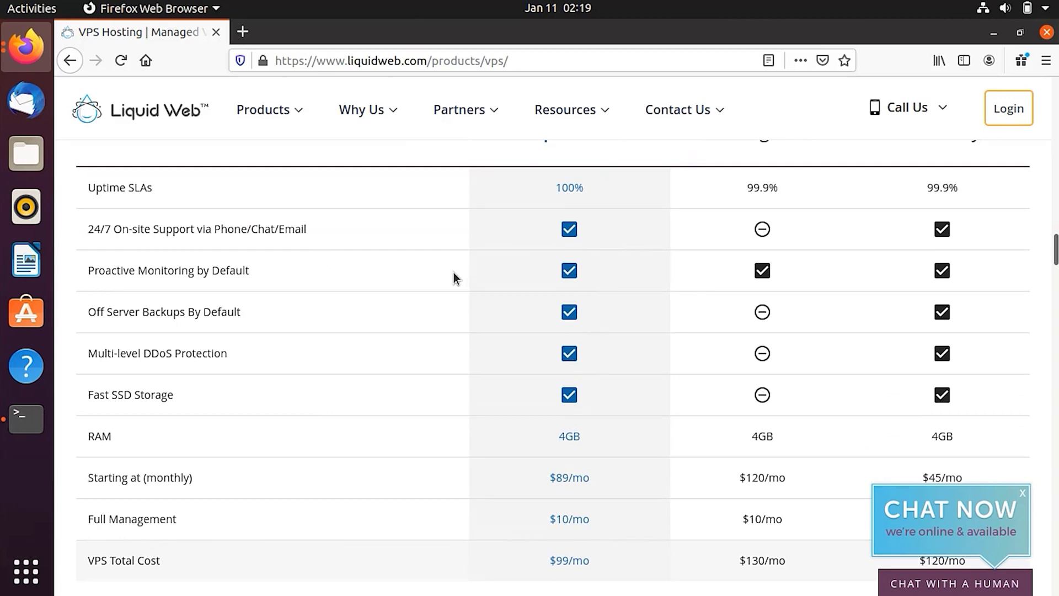
{"action": "mouse_move", "coordinate": [1055, 249]}
{"action": "left_mouse_down"}
{"action": "mouse_move", "coordinate": [1055, 290]}
{"action": "mouse_move", "coordinate": [1055, 259]}
{"action": "left_mouse_up"}
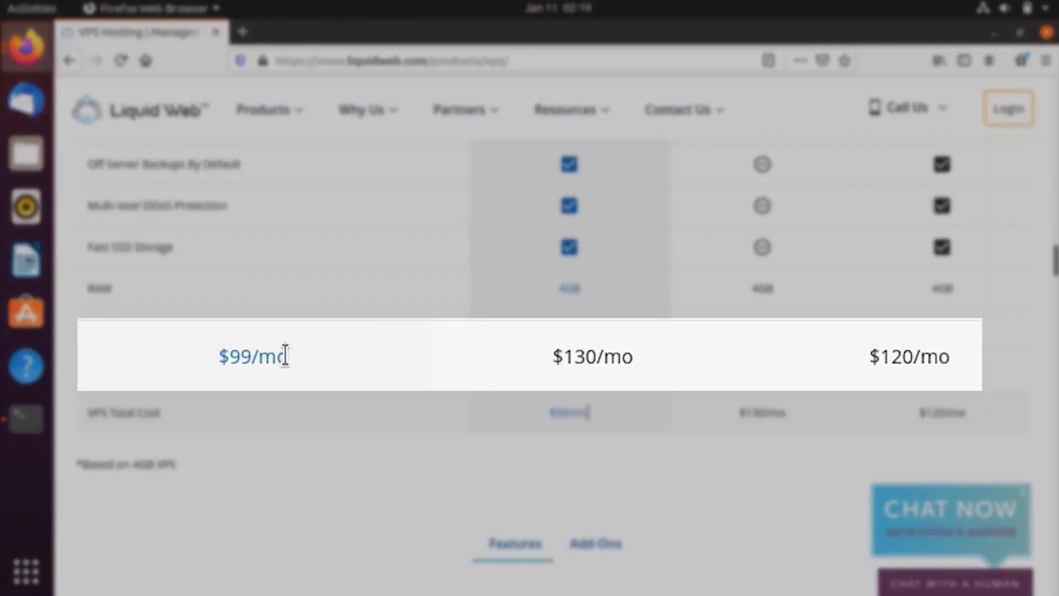
{"action": "left_click_drag", "start_coordinate": [588, 412], "coordinate": [542, 413]}
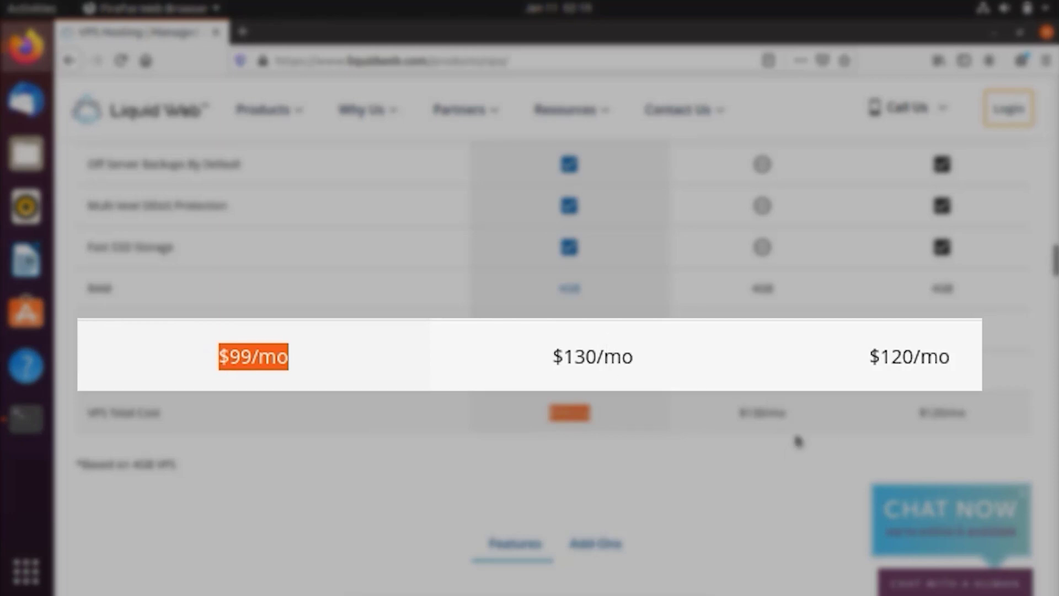
{"action": "left_click_drag", "start_coordinate": [788, 413], "coordinate": [736, 412]}
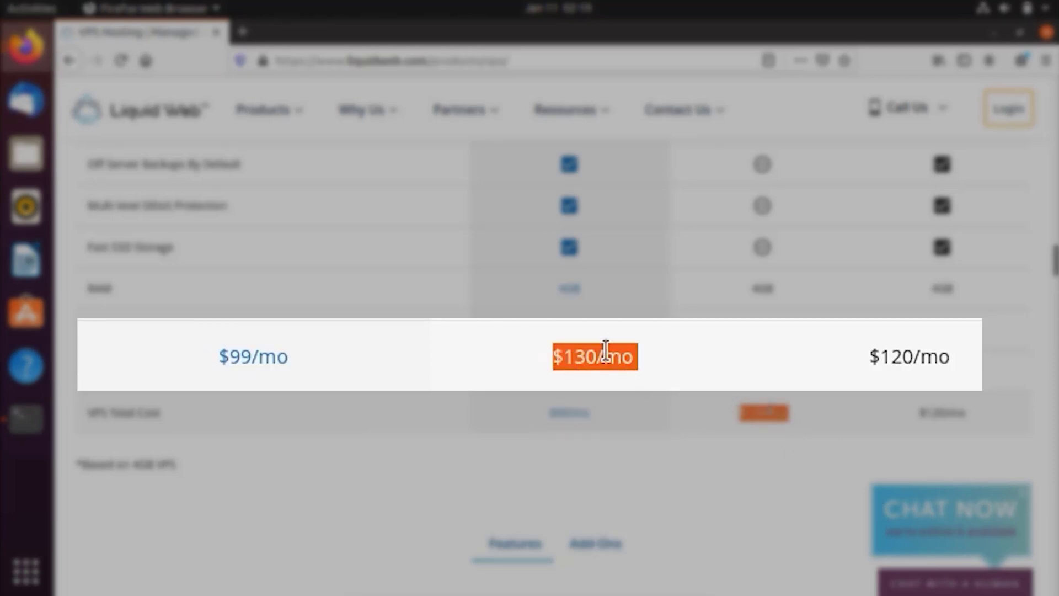
{"action": "left_click_drag", "start_coordinate": [973, 414], "coordinate": [917, 414]}
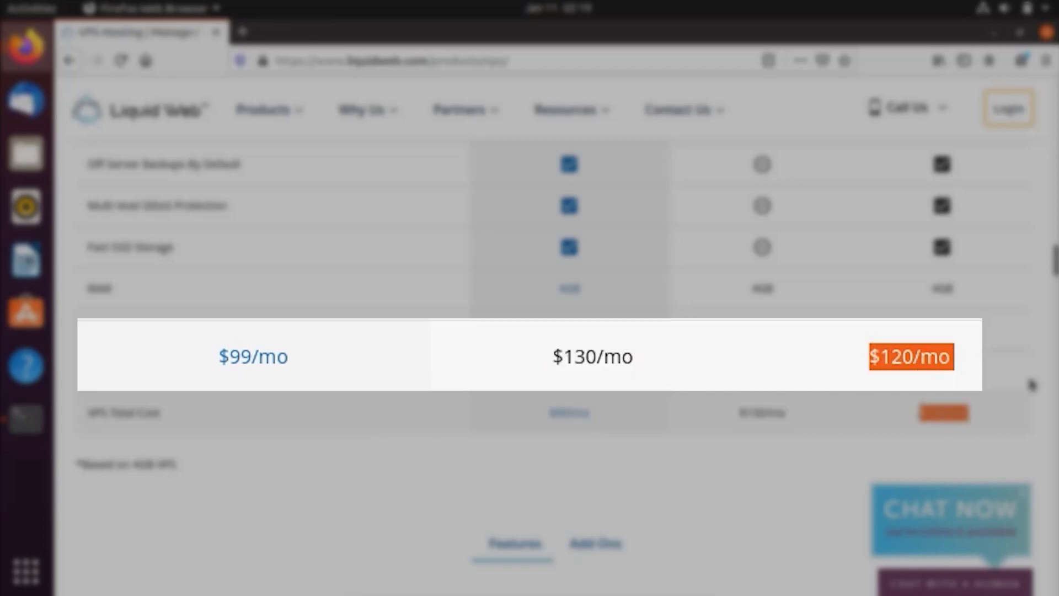
{"action": "left_click", "coordinate": [618, 449]}
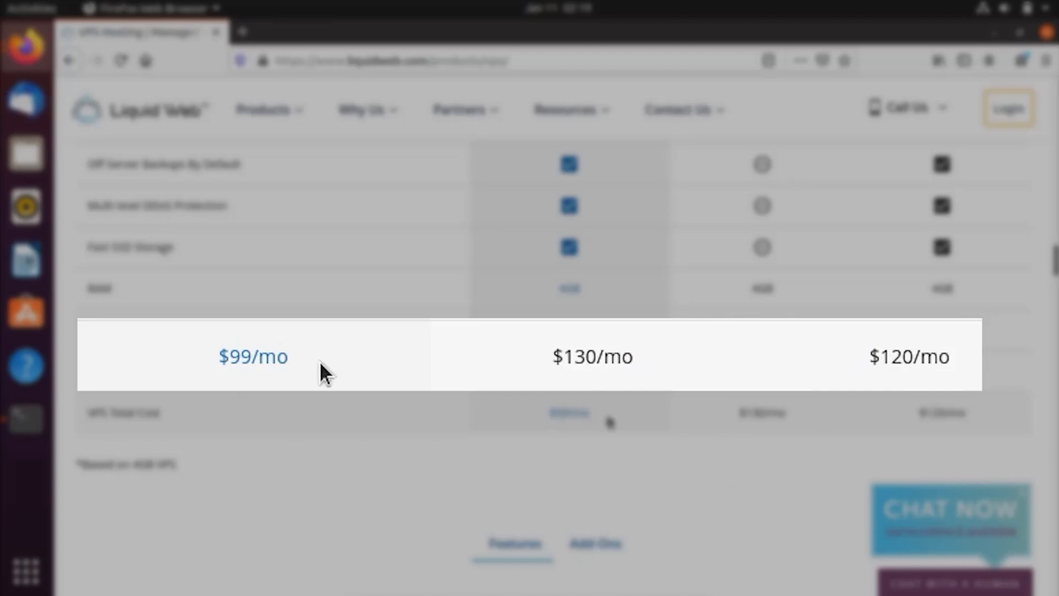
{"action": "left_click_drag", "start_coordinate": [595, 417], "coordinate": [539, 411]}
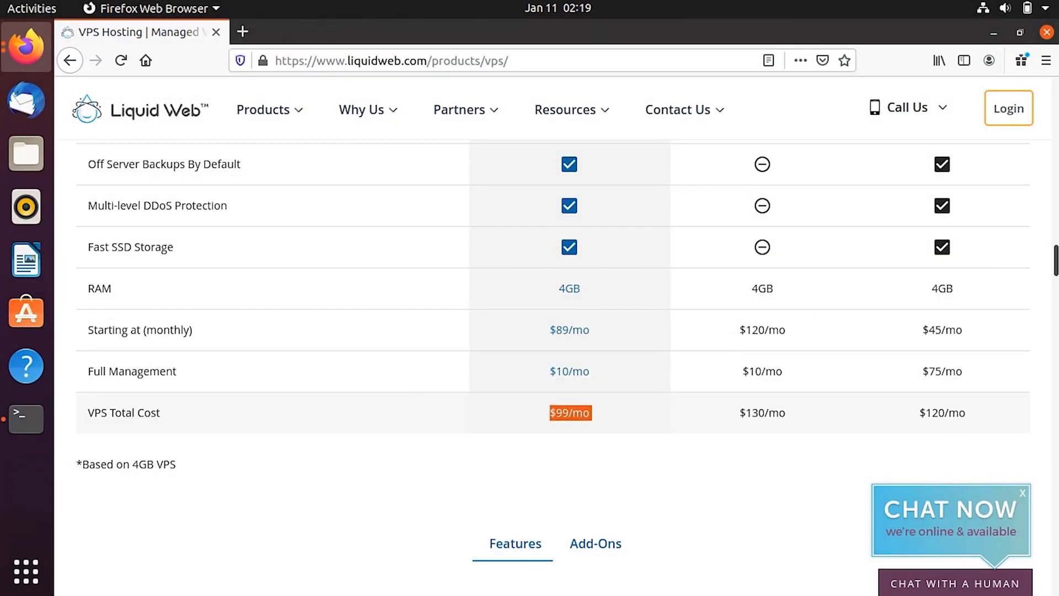
Find the pricing cards and switch the 2 GB RAM plan to Monthly billing at $59/mo.
{"action": "scroll", "coordinate": [1055, 260], "scroll_direction": "up", "scroll_amount": 2}
{"action": "scroll", "coordinate": [1054, 256], "scroll_direction": "up", "scroll_amount": 2}
{"action": "scroll", "coordinate": [1055, 256], "scroll_direction": "down", "scroll_amount": 3}
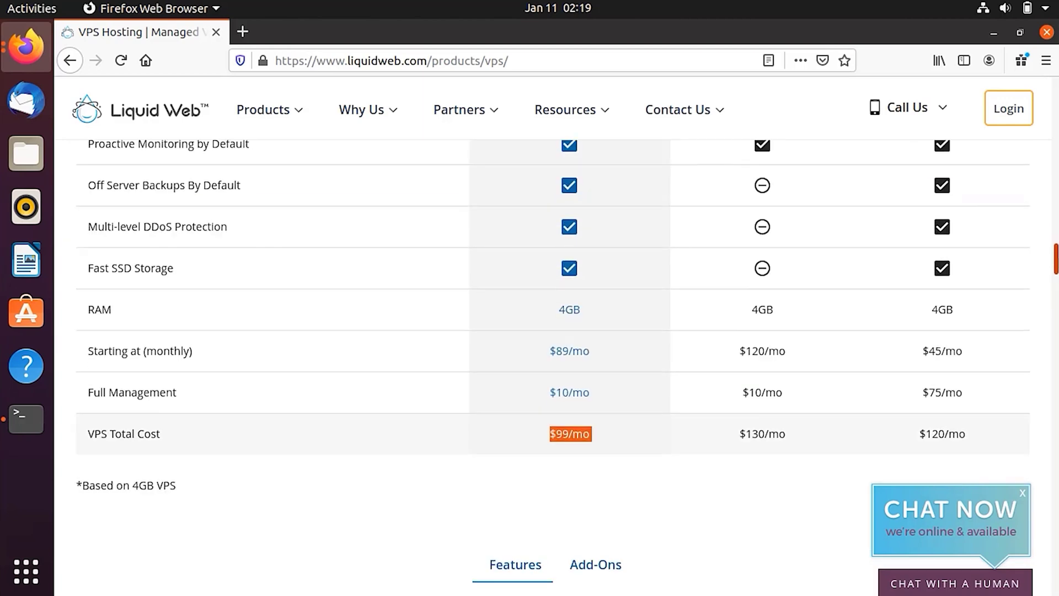
{"action": "scroll", "coordinate": [1054, 257], "scroll_direction": "up", "scroll_amount": 2}
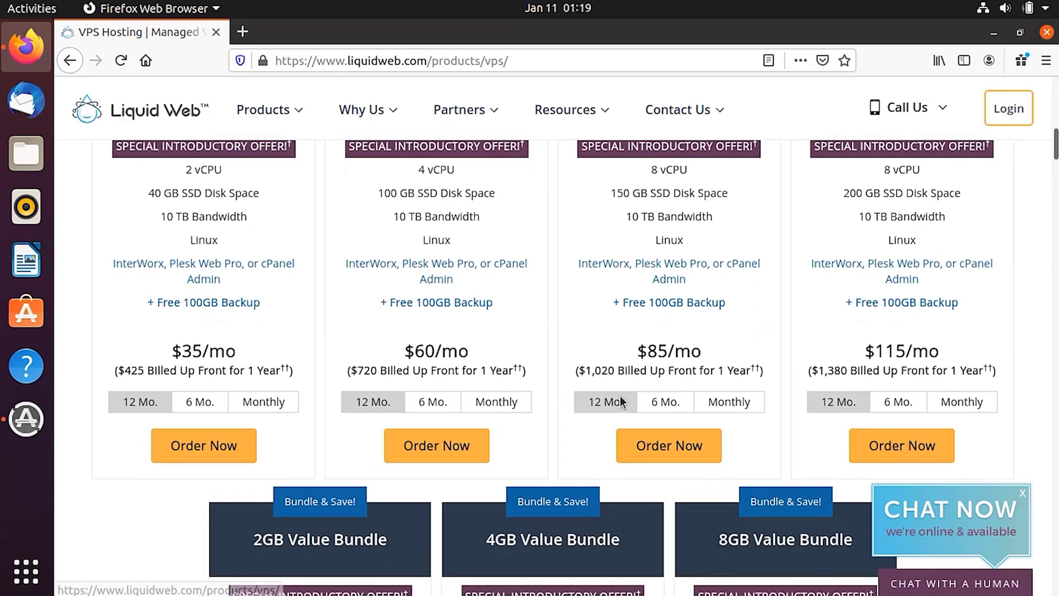
{"action": "scroll", "coordinate": [620, 396], "scroll_direction": "up", "scroll_amount": 3}
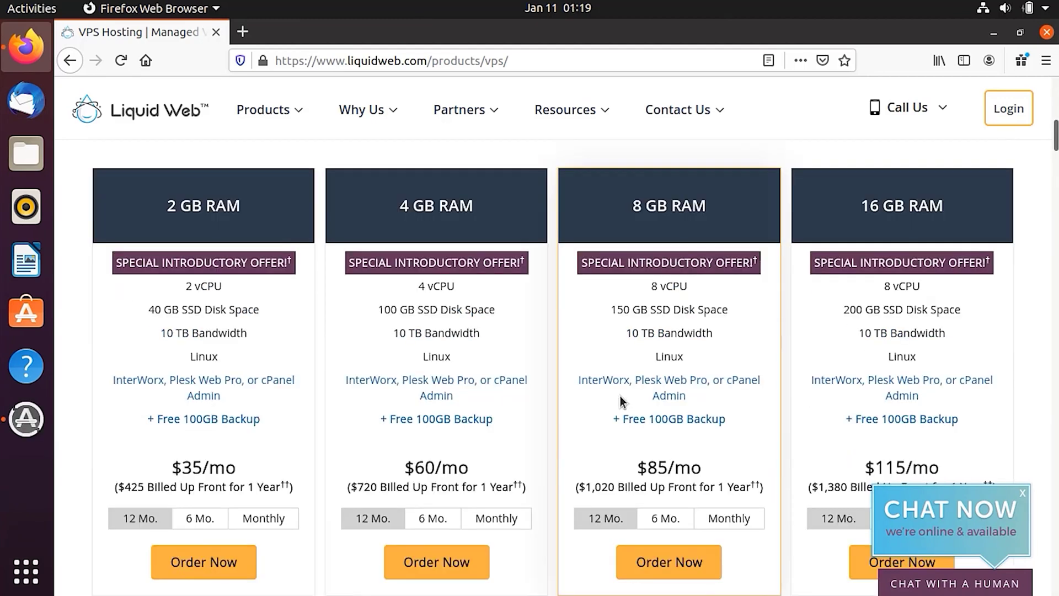
{"action": "scroll", "coordinate": [667, 252], "scroll_direction": "up", "scroll_amount": 8}
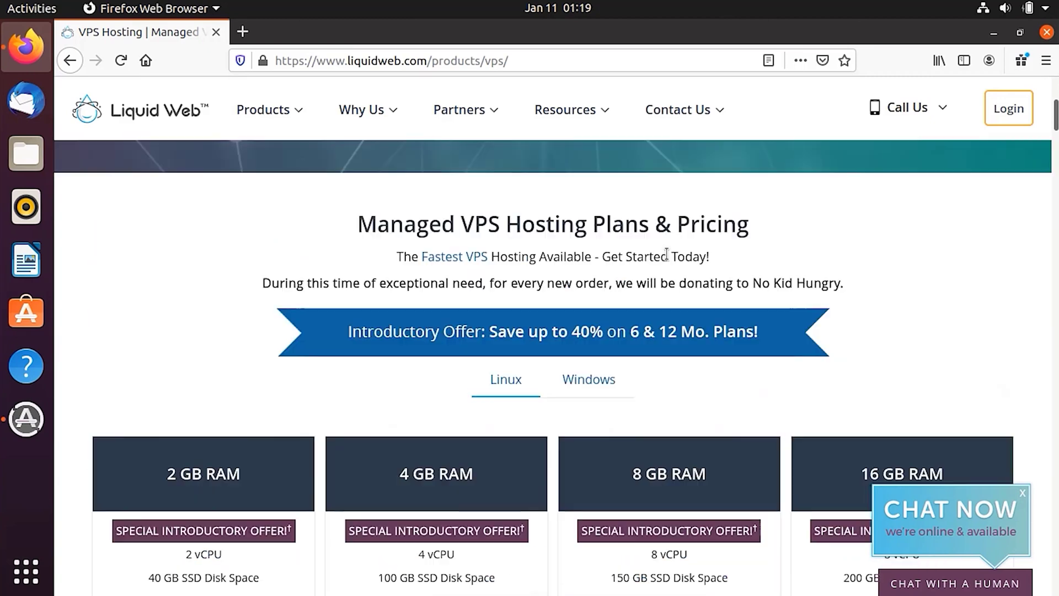
{"action": "scroll", "coordinate": [667, 254], "scroll_direction": "down", "scroll_amount": 4}
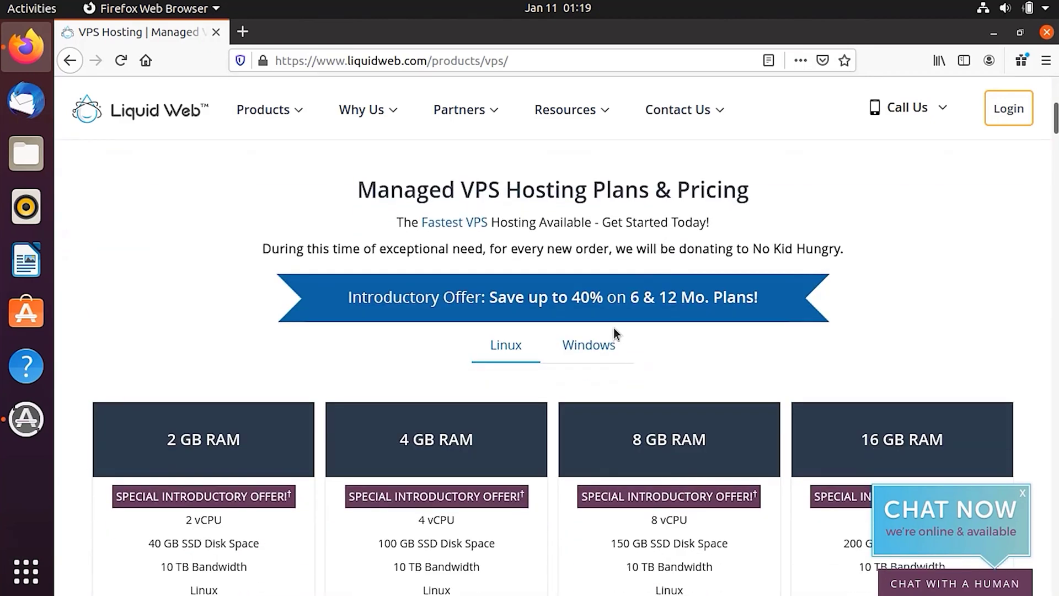
{"action": "scroll", "coordinate": [615, 293], "scroll_direction": "down", "scroll_amount": 3}
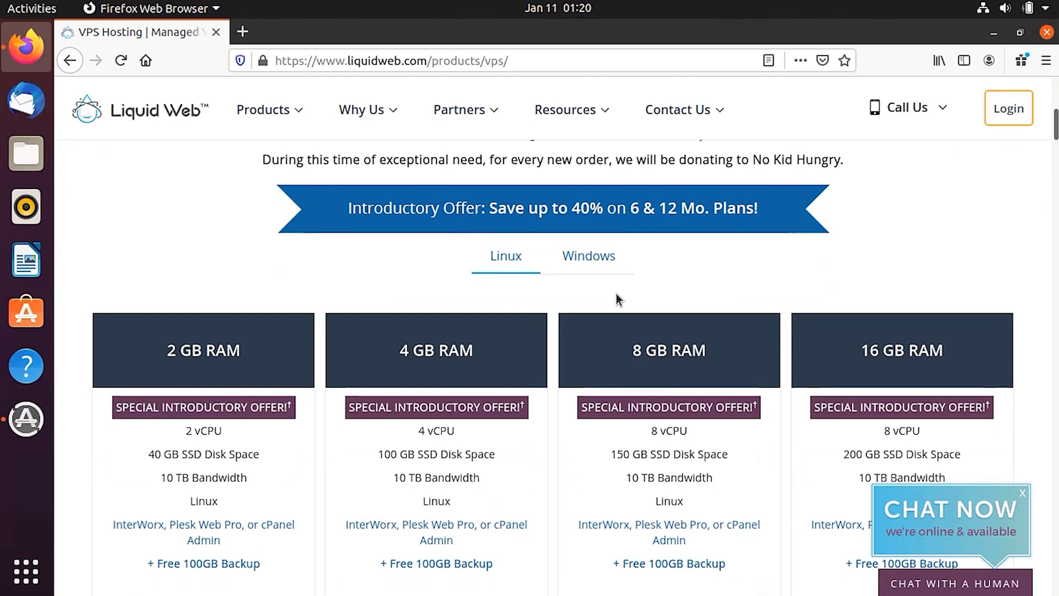
{"action": "scroll", "coordinate": [617, 293], "scroll_direction": "down", "scroll_amount": 5}
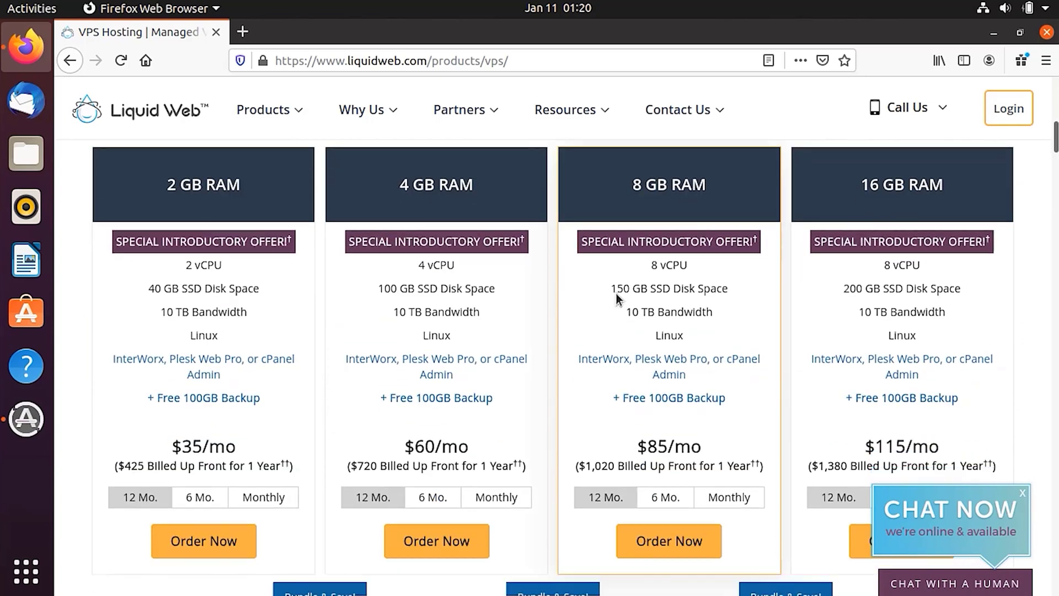
{"action": "scroll", "coordinate": [616, 294], "scroll_direction": "up", "scroll_amount": 2}
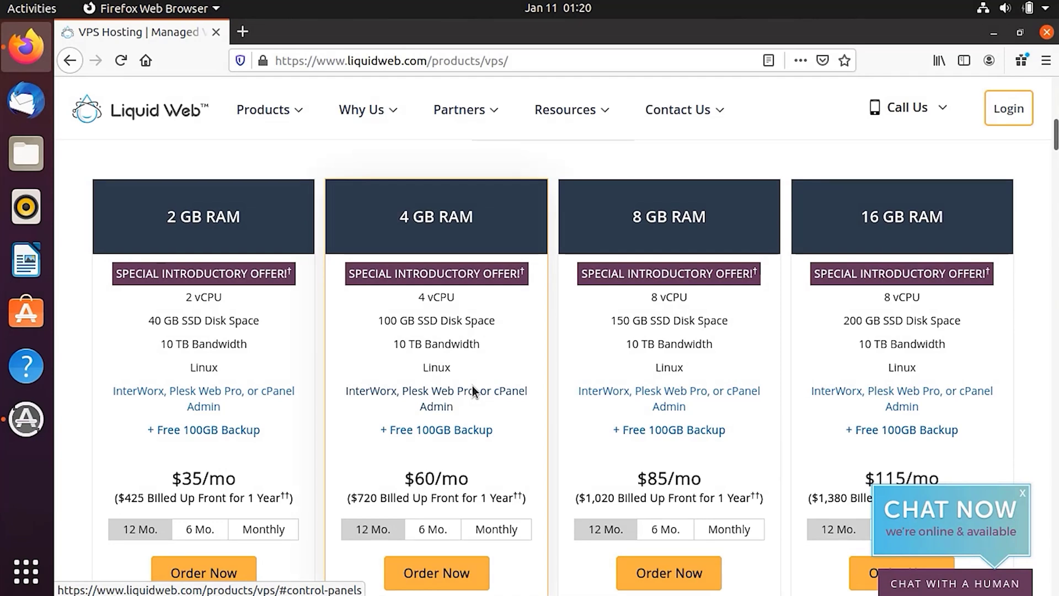
{"action": "scroll", "coordinate": [472, 385], "scroll_direction": "down", "scroll_amount": 1}
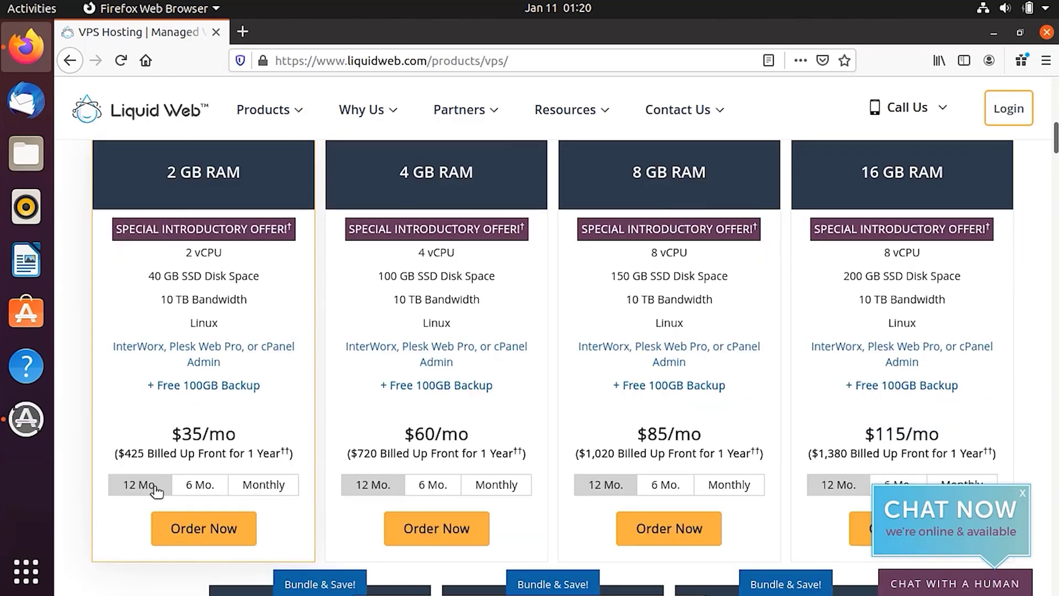
{"action": "left_click", "coordinate": [260, 490]}
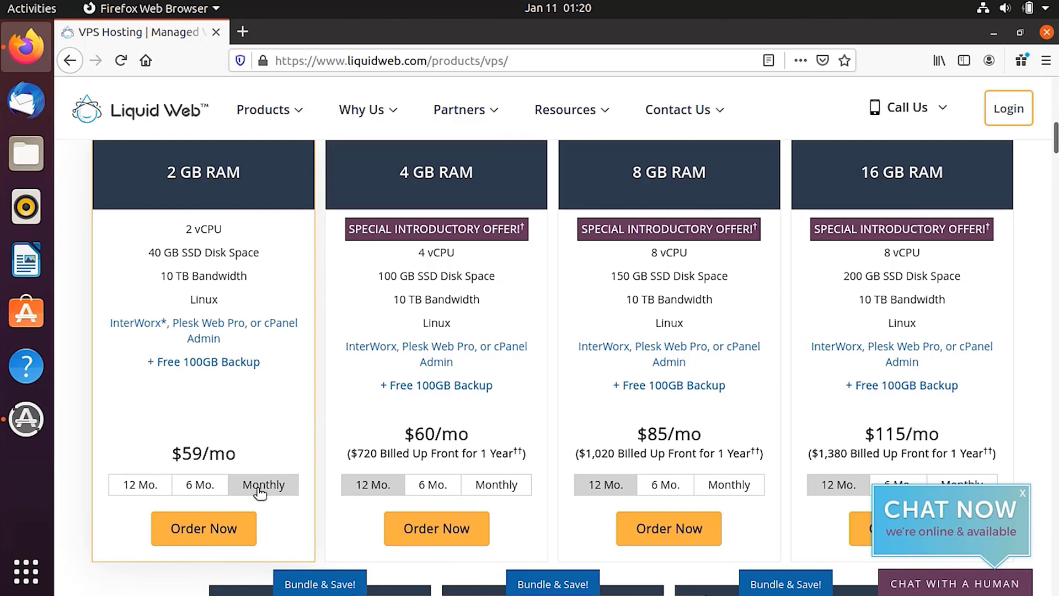
Order the 2 GB plan and review its server type, image and bandwidth settings.
{"action": "left_click", "coordinate": [239, 521]}
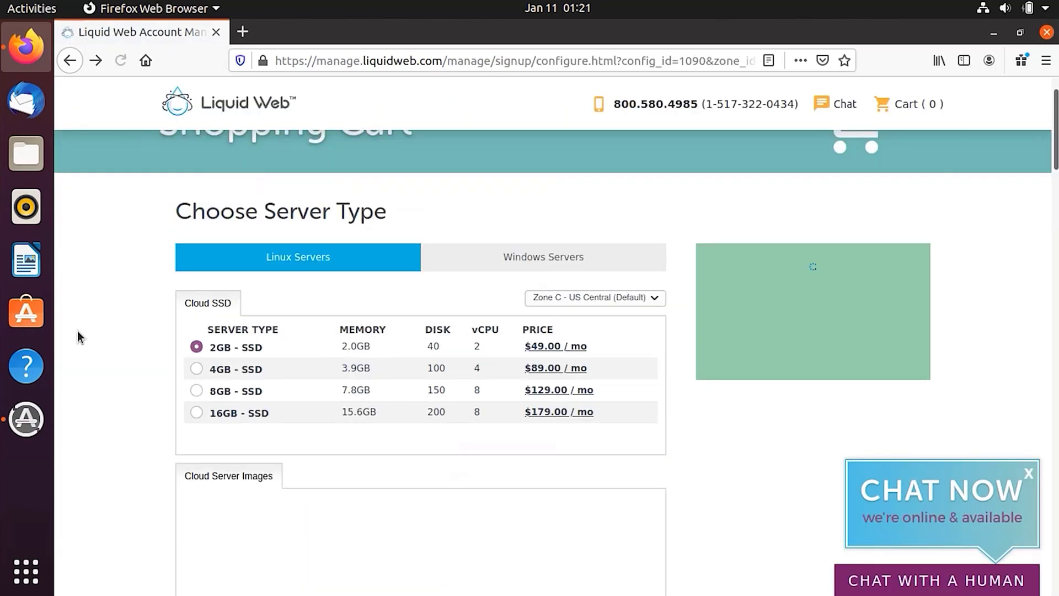
{"action": "scroll", "coordinate": [77, 330], "scroll_direction": "up", "scroll_amount": 1}
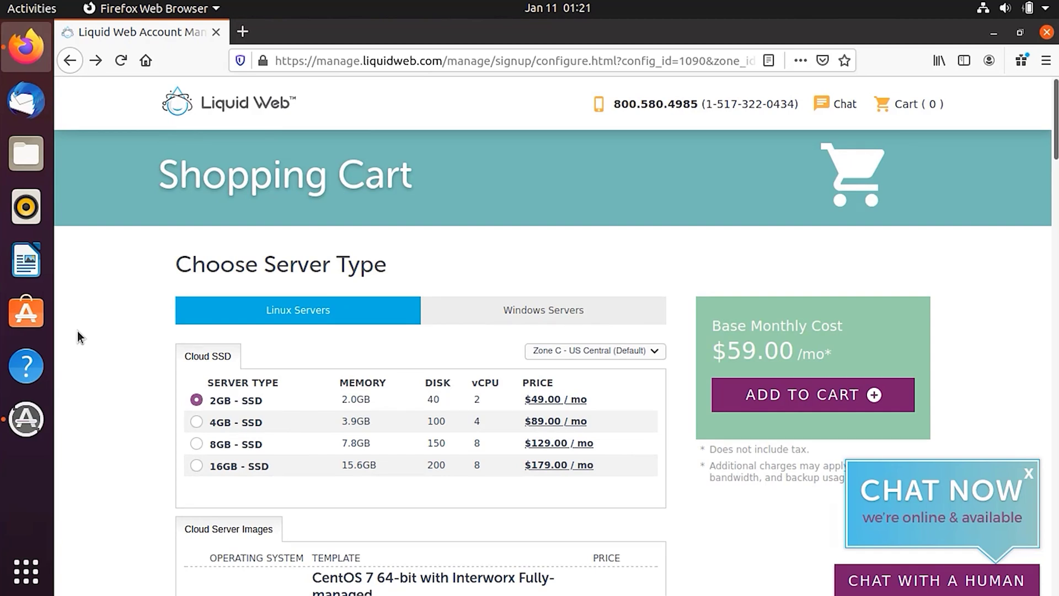
{"action": "scroll", "coordinate": [77, 330], "scroll_direction": "down", "scroll_amount": 3}
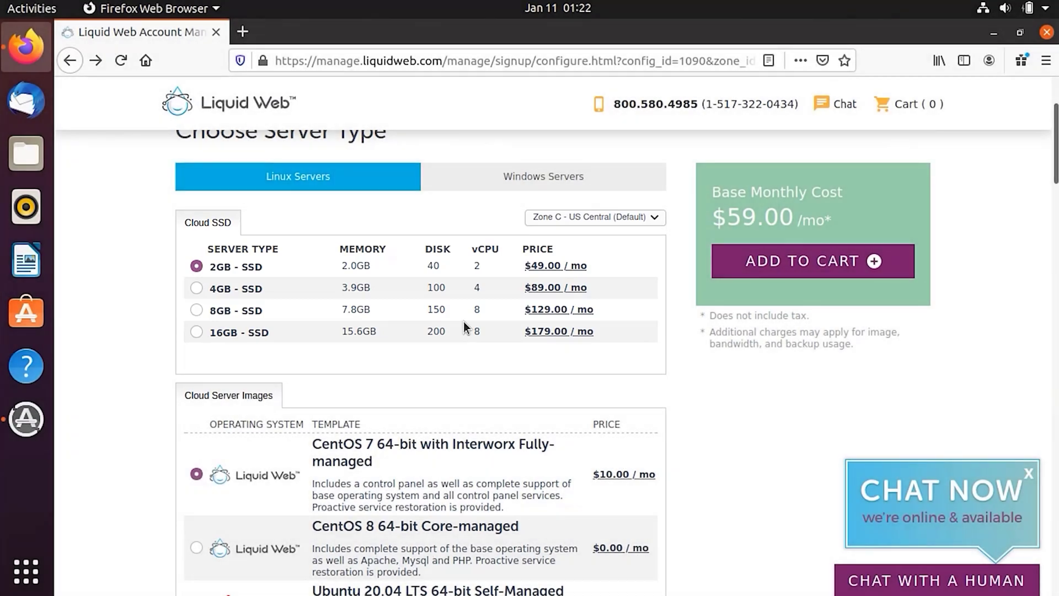
{"action": "scroll", "coordinate": [464, 326], "scroll_direction": "down", "scroll_amount": 3}
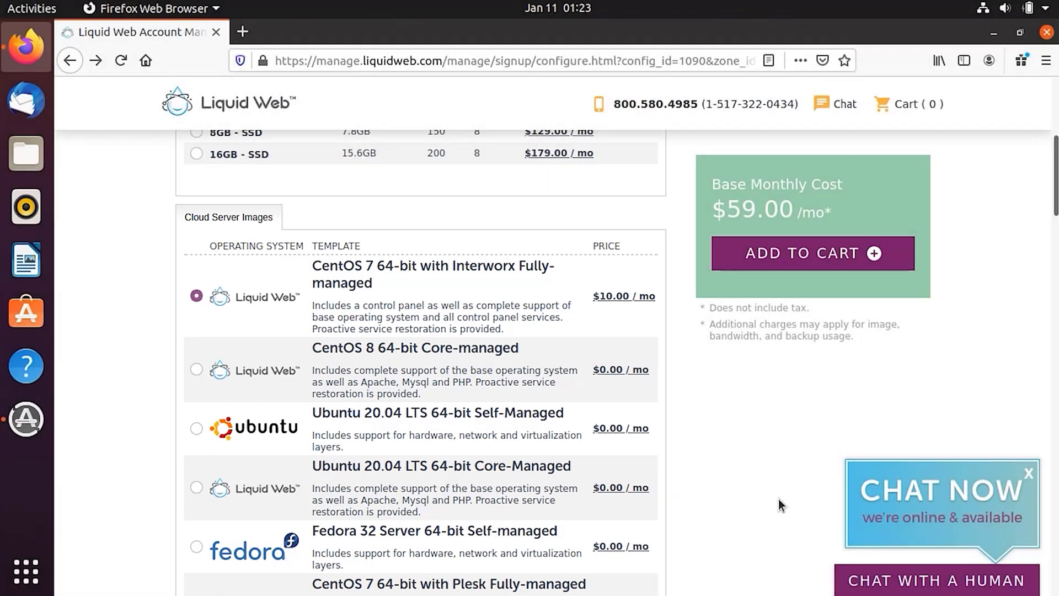
{"action": "scroll", "coordinate": [778, 499], "scroll_direction": "down", "scroll_amount": 3}
{"action": "scroll", "coordinate": [778, 498], "scroll_direction": "up", "scroll_amount": 1}
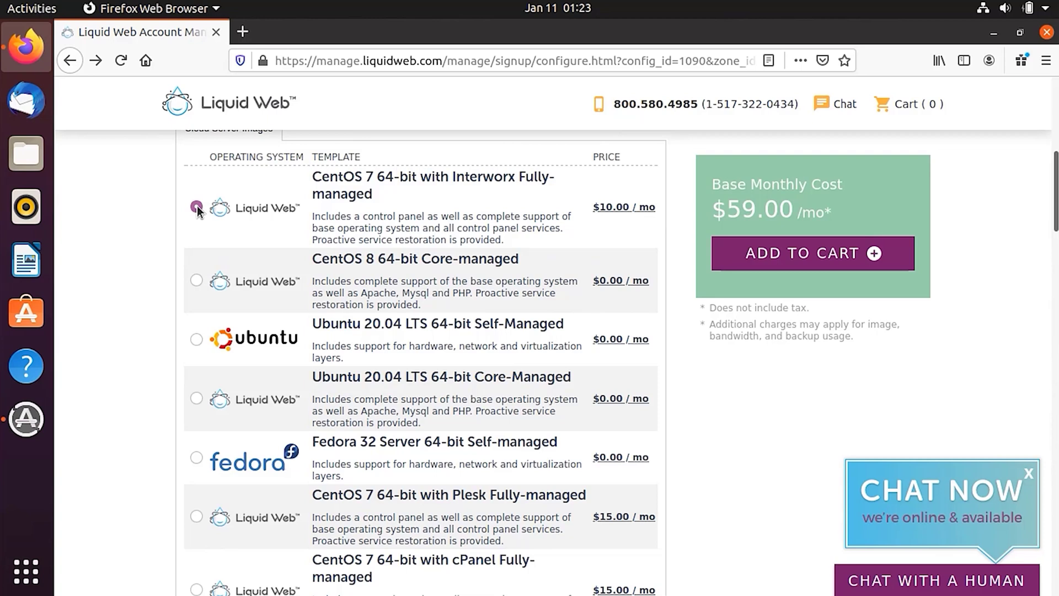
{"action": "scroll", "coordinate": [197, 207], "scroll_direction": "down", "scroll_amount": 15}
{"action": "scroll", "coordinate": [196, 212], "scroll_direction": "down", "scroll_amount": 8}
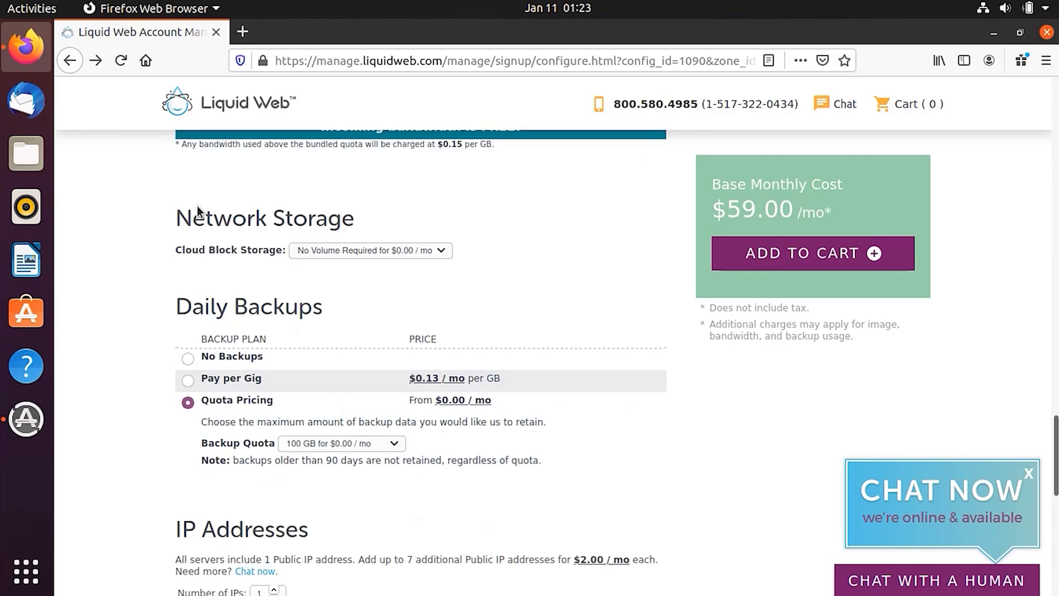
{"action": "scroll", "coordinate": [196, 212], "scroll_direction": "up", "scroll_amount": 5}
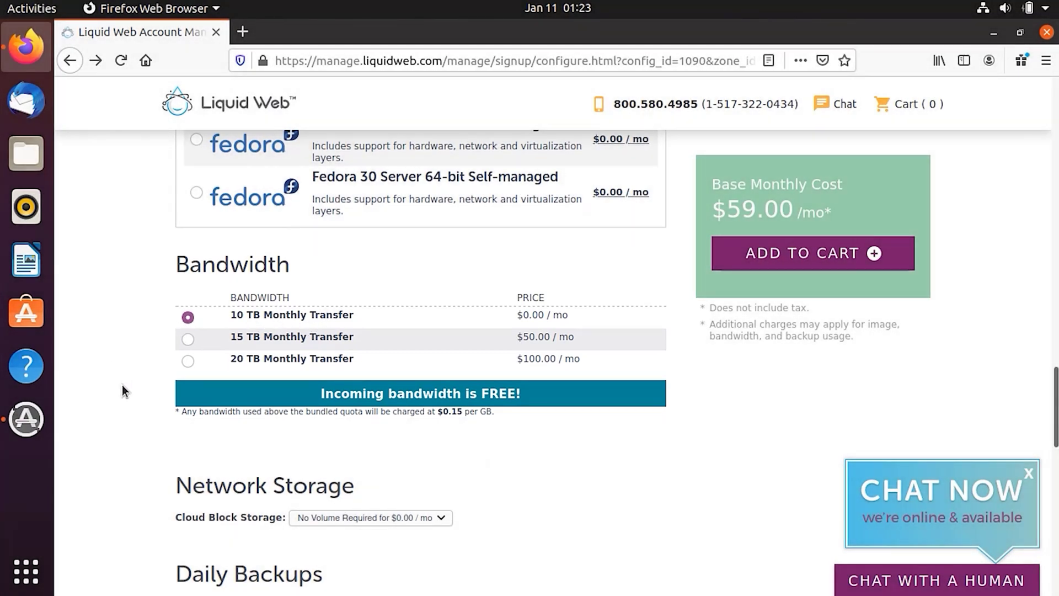
{"action": "scroll", "coordinate": [121, 385], "scroll_direction": "down", "scroll_amount": 7}
{"action": "scroll", "coordinate": [270, 314], "scroll_direction": "up", "scroll_amount": 3}
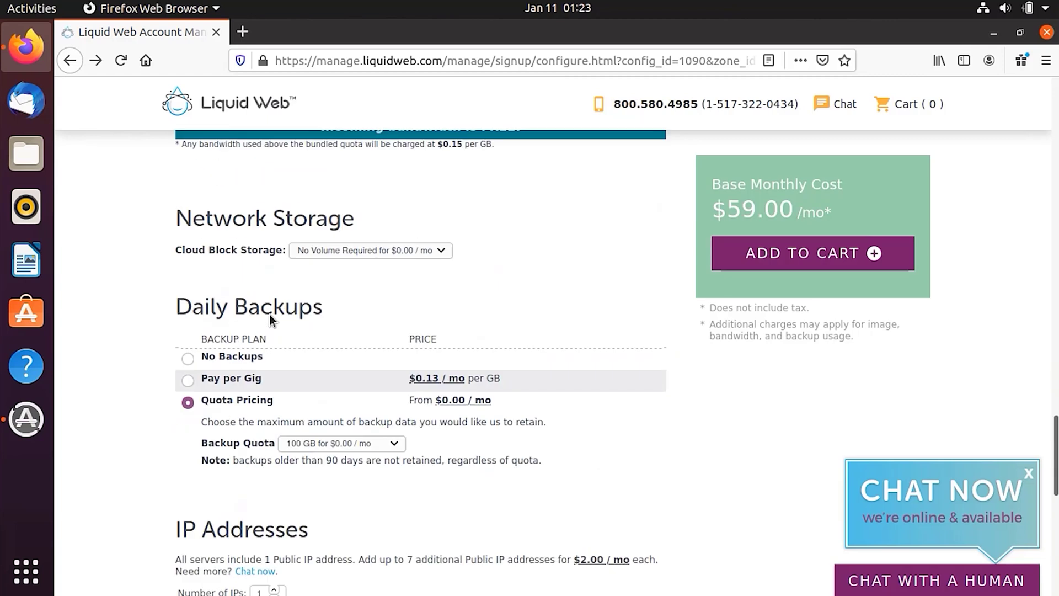
Check the network storage options without changing them, then review 100 GB backups and 1 IP address.
{"action": "left_click", "coordinate": [362, 255]}
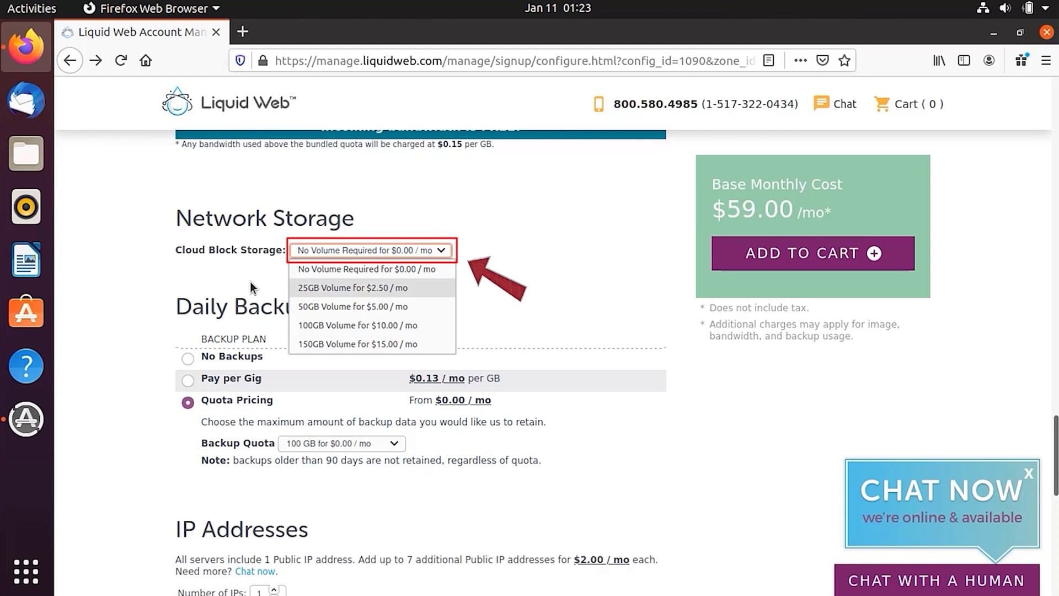
{"action": "left_click", "coordinate": [136, 273]}
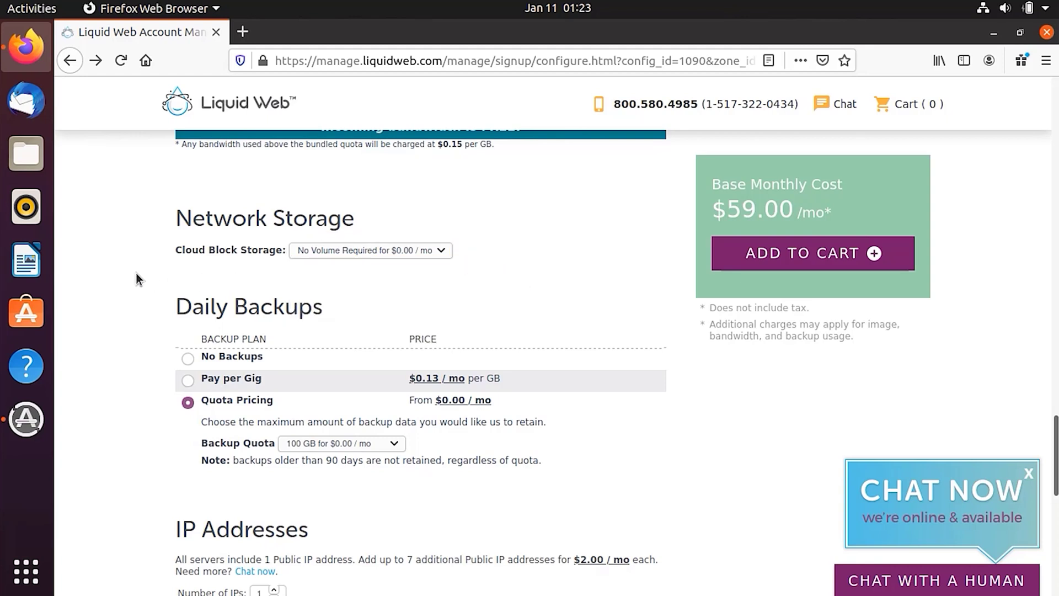
{"action": "scroll", "coordinate": [136, 272], "scroll_direction": "down", "scroll_amount": 3}
{"action": "scroll", "coordinate": [135, 272], "scroll_direction": "down", "scroll_amount": 1}
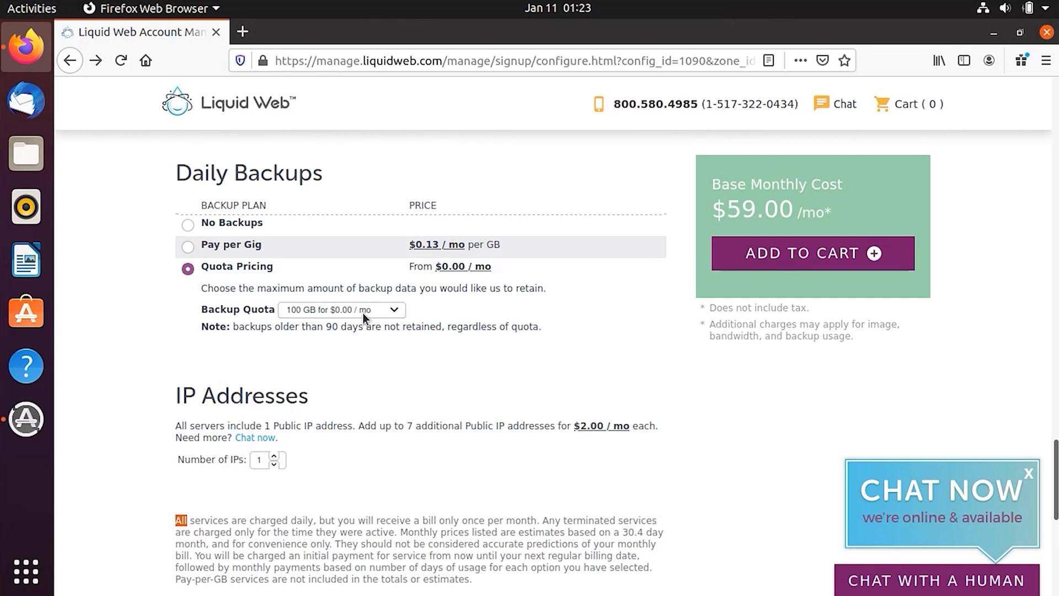
{"action": "scroll", "coordinate": [325, 337], "scroll_direction": "down", "scroll_amount": 4}
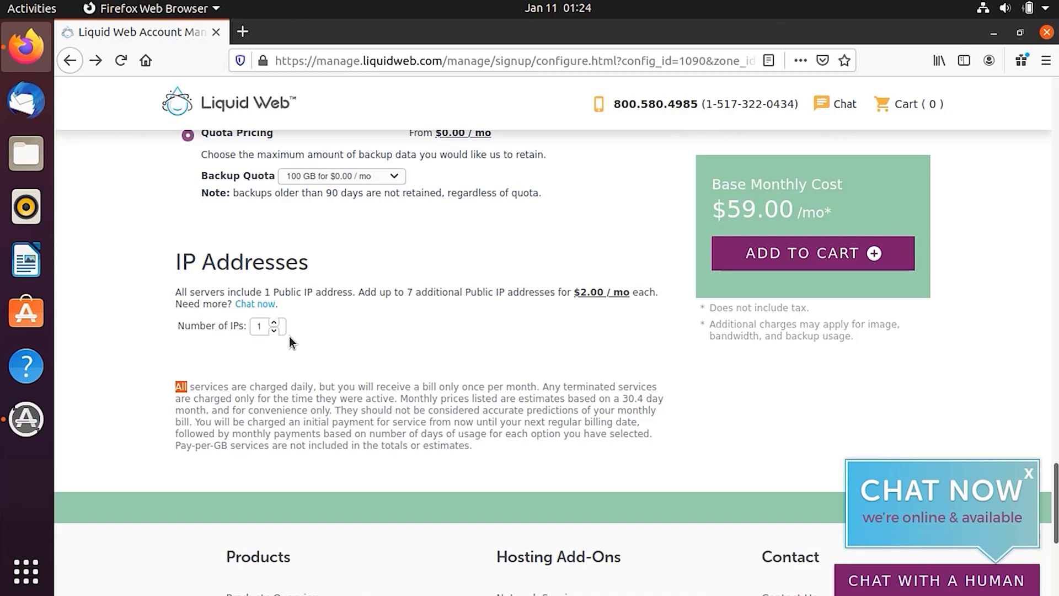
{"action": "scroll", "coordinate": [289, 336], "scroll_direction": "down", "scroll_amount": 5}
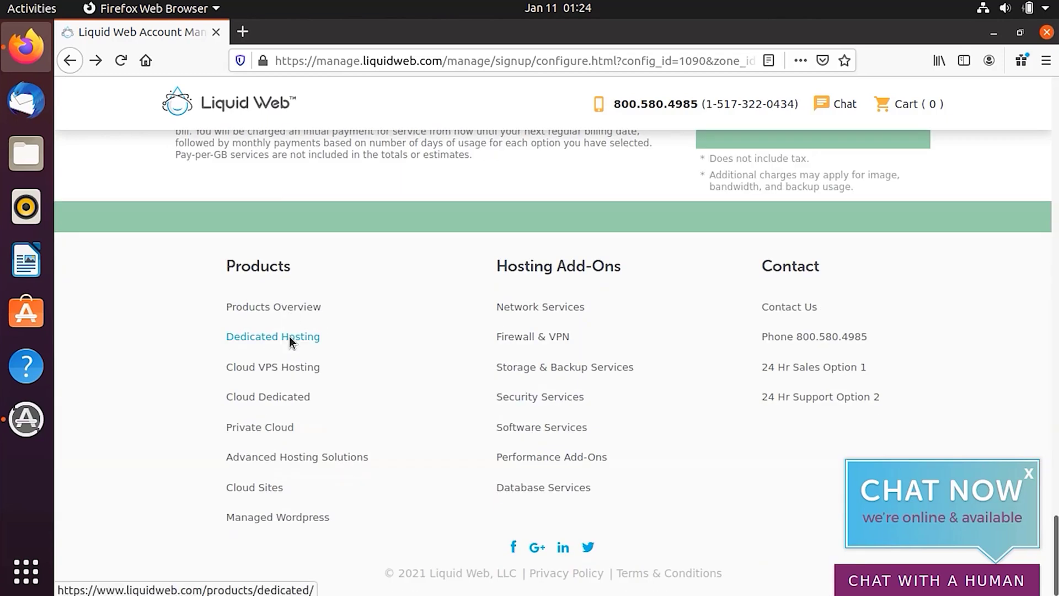
{"action": "scroll", "coordinate": [289, 335], "scroll_direction": "up", "scroll_amount": 4}
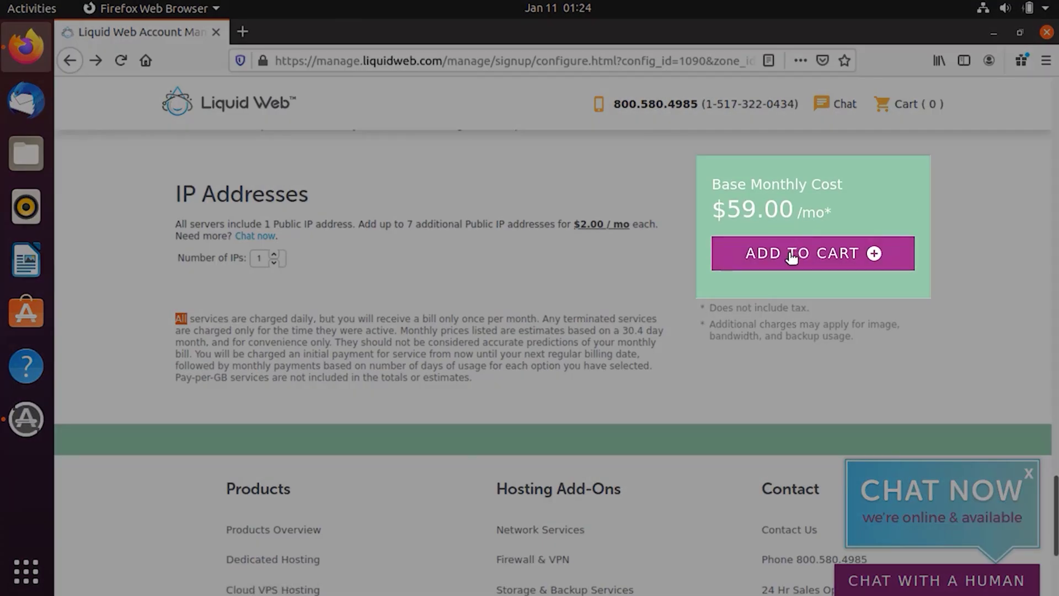
Add the $59.00 configured server to the cart and continue without adding services.
{"action": "left_click", "coordinate": [792, 257]}
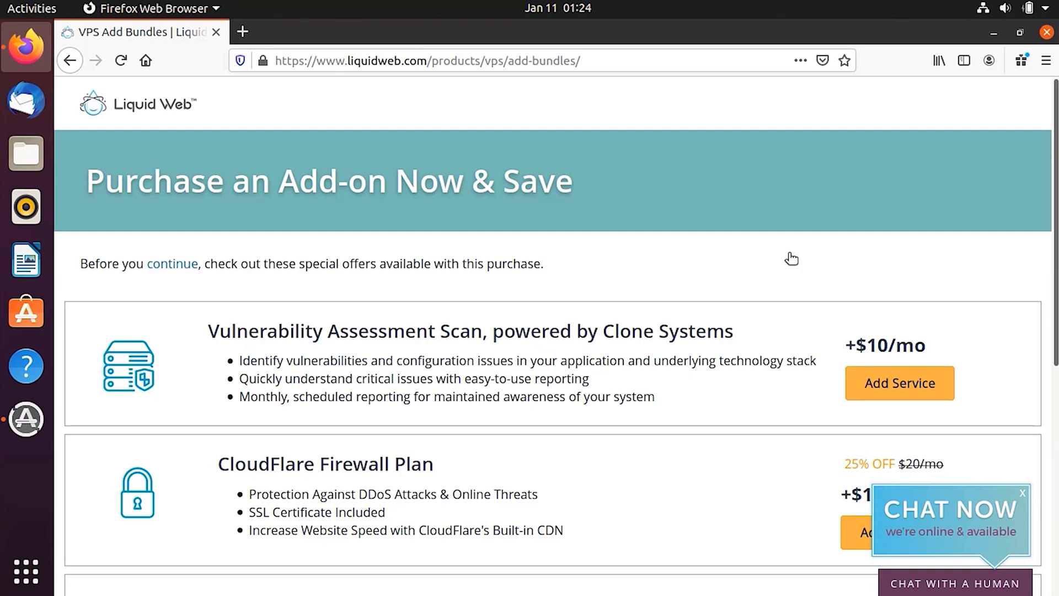
{"action": "scroll", "coordinate": [792, 258], "scroll_direction": "down", "scroll_amount": 5}
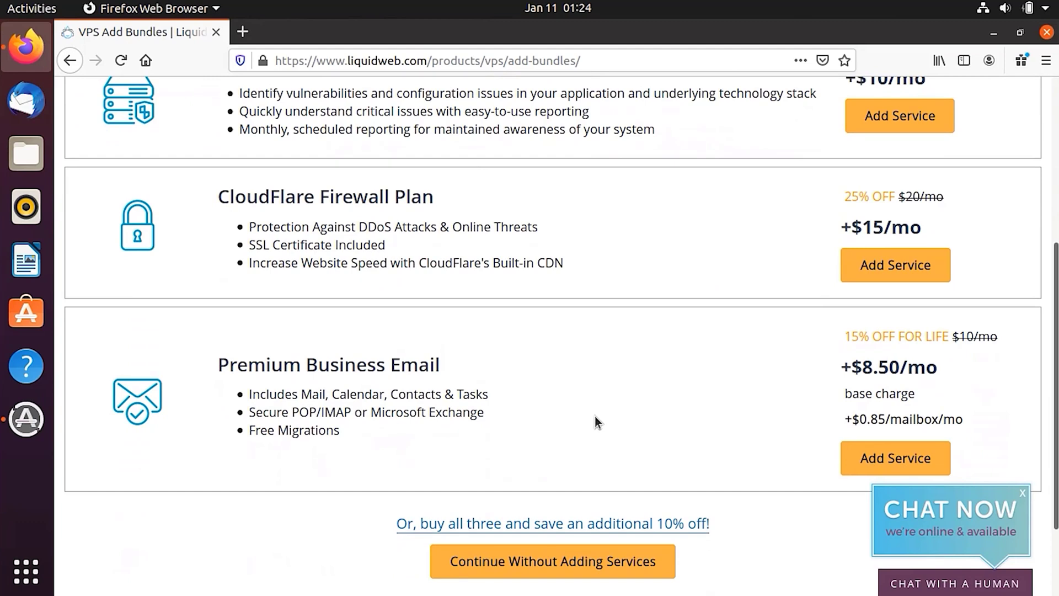
{"action": "scroll", "coordinate": [630, 288], "scroll_direction": "up", "scroll_amount": 1}
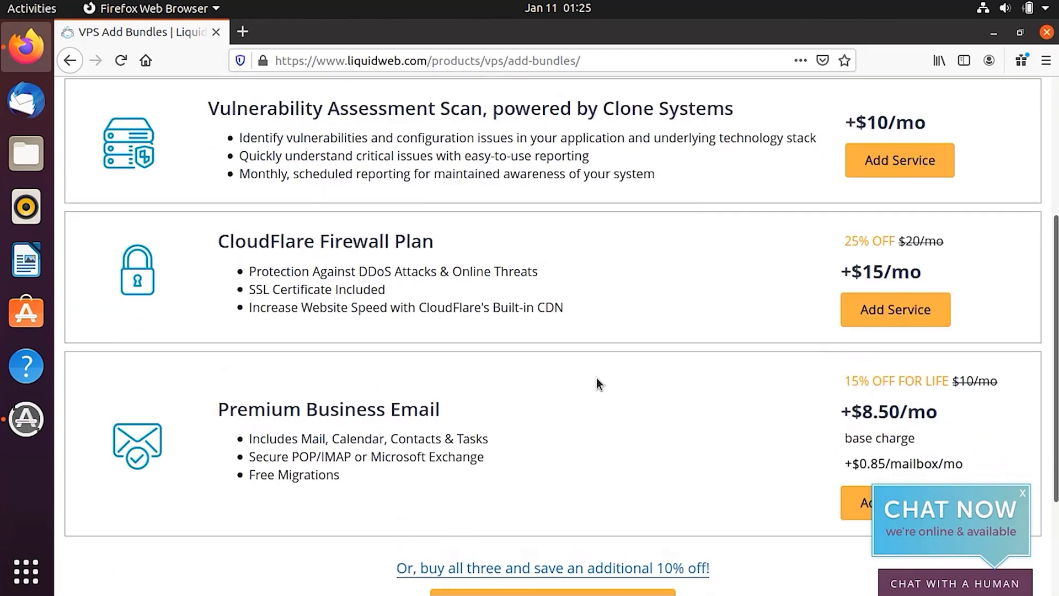
{"action": "scroll", "coordinate": [597, 379], "scroll_direction": "down", "scroll_amount": 3}
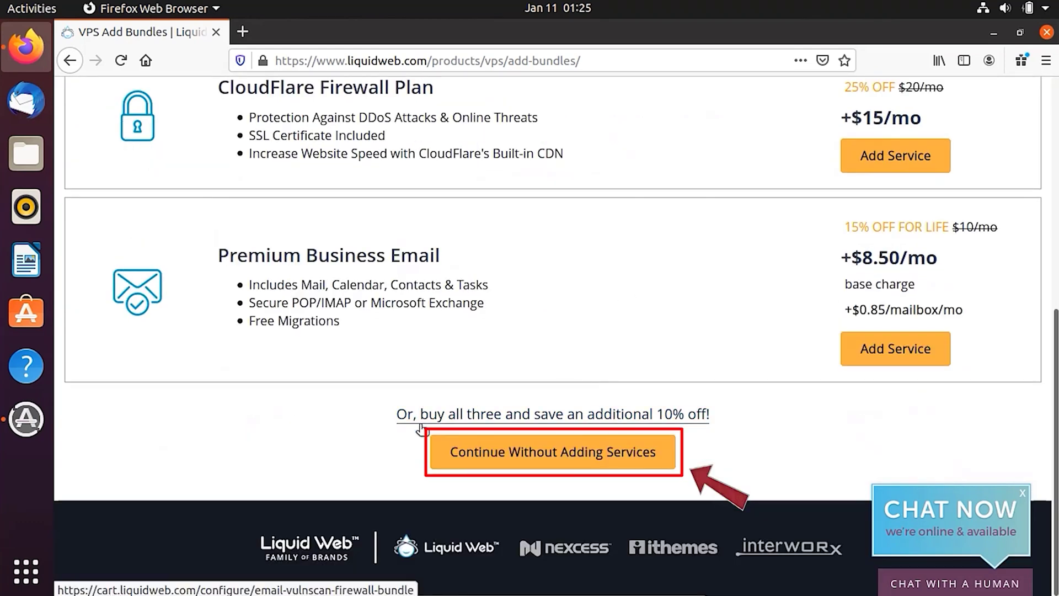
{"action": "left_click", "coordinate": [557, 467]}
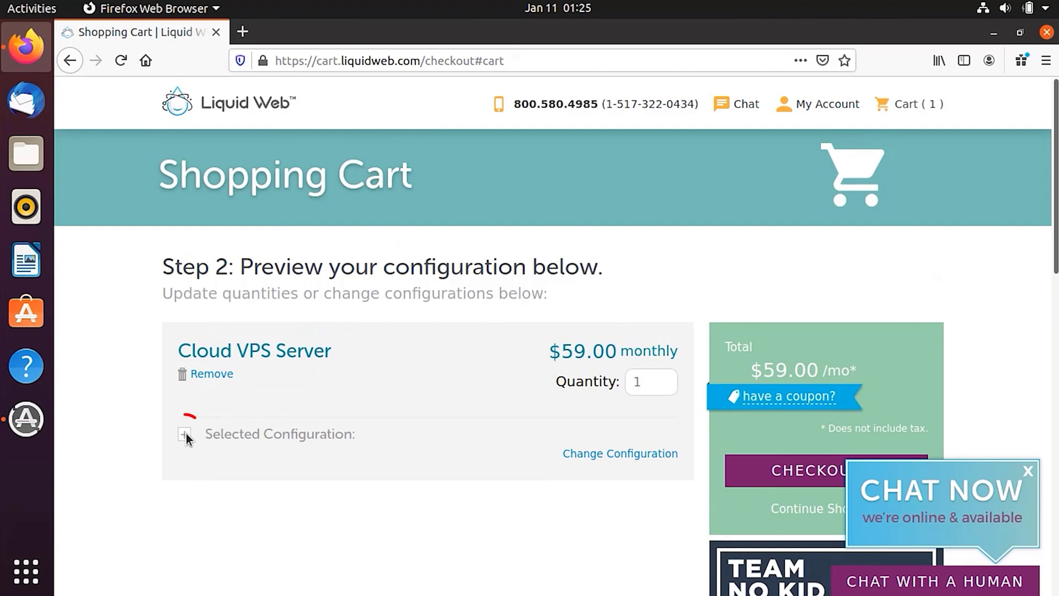
Expand and review the Selected Configuration list for the $59.00 server, then proceed to checkout.
{"action": "left_click", "coordinate": [185, 435]}
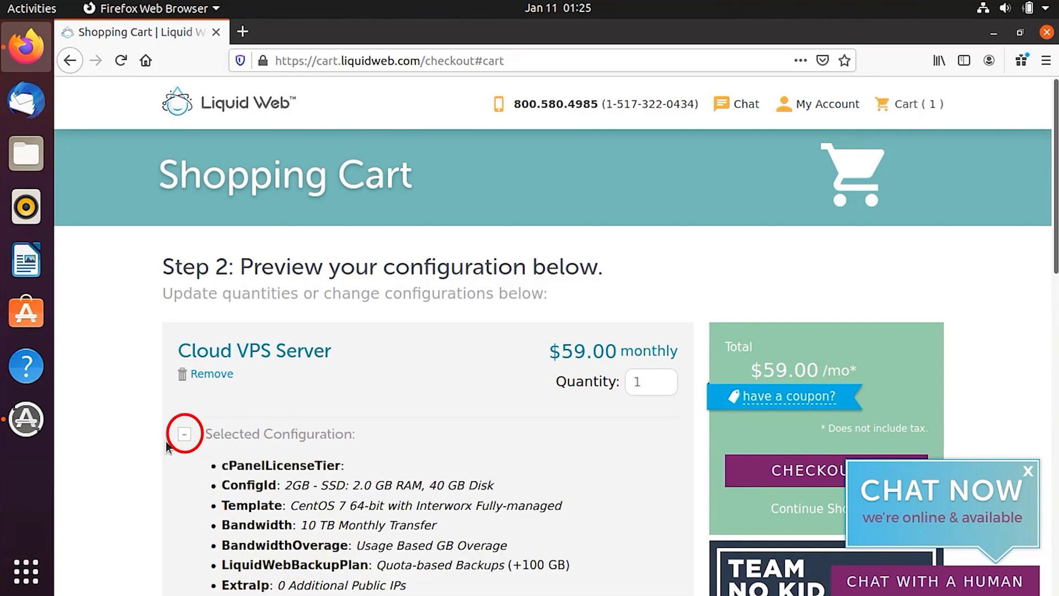
{"action": "scroll", "coordinate": [168, 444], "scroll_direction": "down", "scroll_amount": 5}
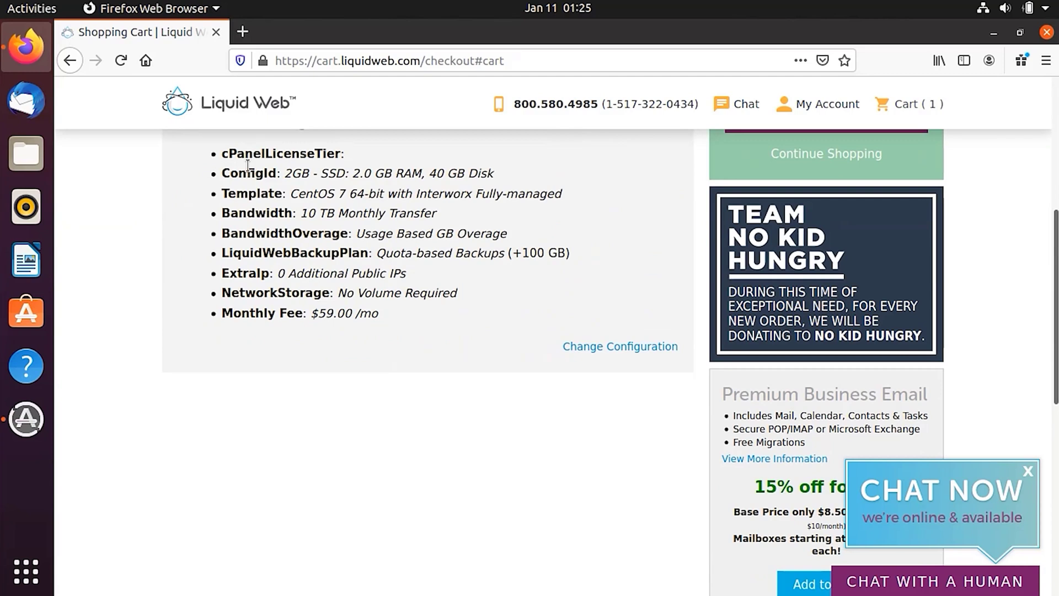
{"action": "scroll", "coordinate": [237, 259], "scroll_direction": "up", "scroll_amount": 2}
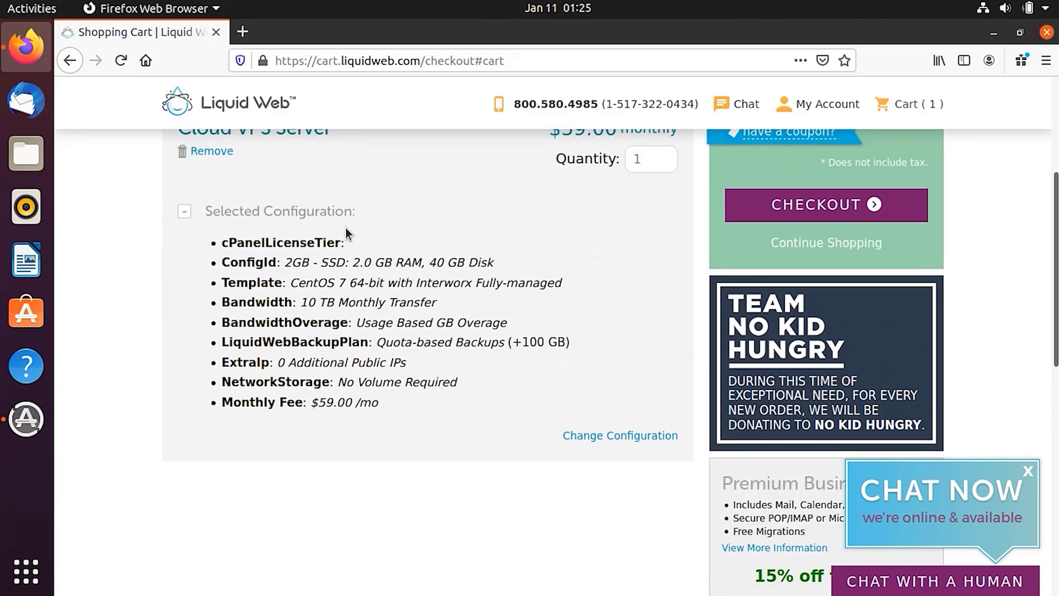
{"action": "left_click_drag", "start_coordinate": [419, 302], "coordinate": [355, 230]}
{"action": "left_click", "coordinate": [407, 240]}
{"action": "left_click_drag", "start_coordinate": [385, 406], "coordinate": [246, 243]}
{"action": "left_click", "coordinate": [530, 232]}
{"action": "scroll", "coordinate": [668, 285], "scroll_direction": "up", "scroll_amount": 4}
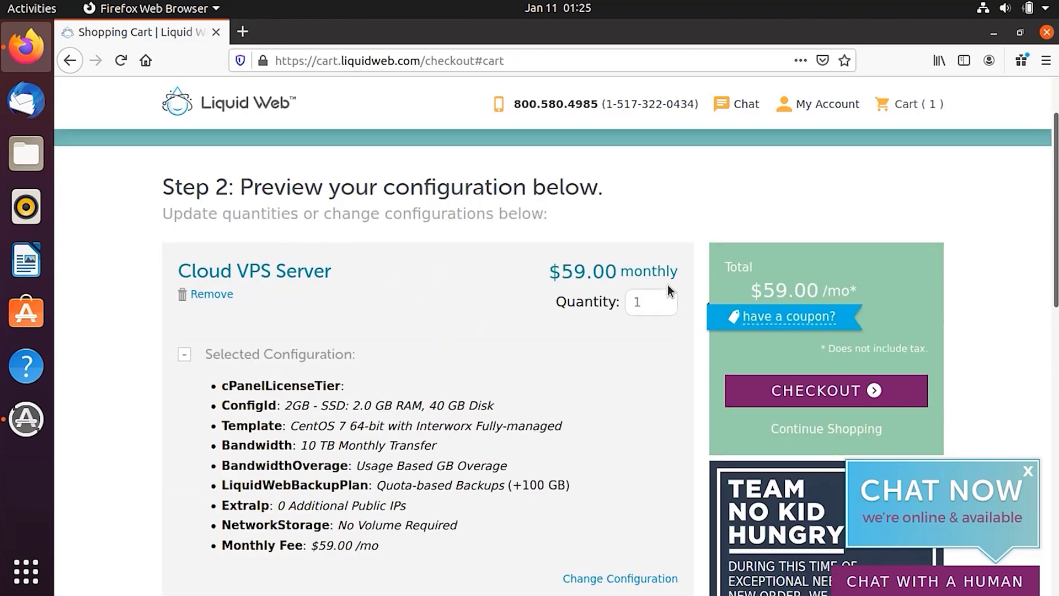
{"action": "left_click", "coordinate": [816, 469]}
Fill in the account holder's first and last name, username and password, then submit sign-up.
{"action": "scroll", "coordinate": [768, 440], "scroll_direction": "down", "scroll_amount": 4}
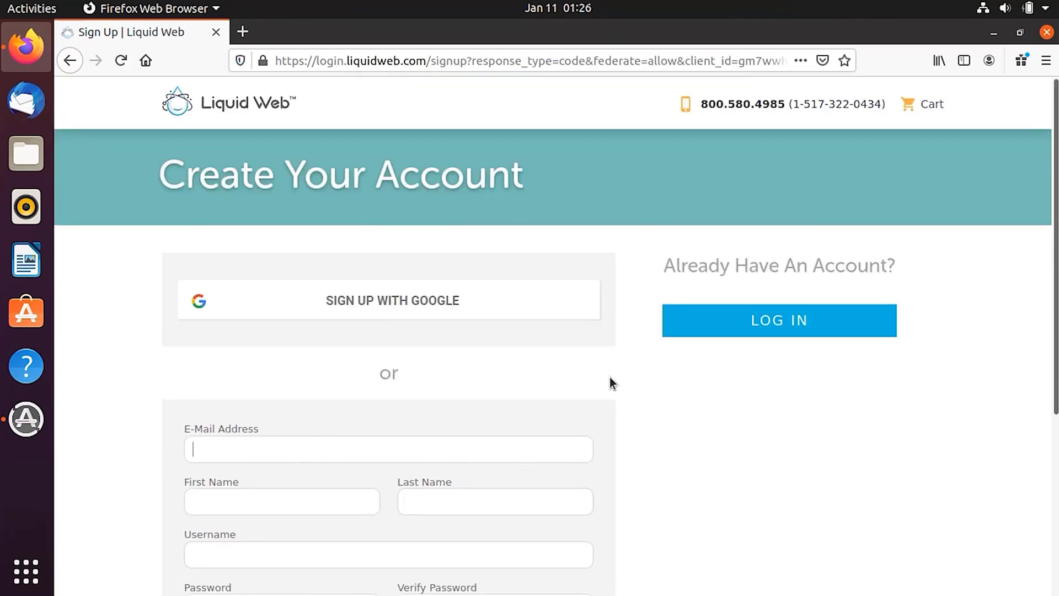
{"action": "scroll", "coordinate": [609, 378], "scroll_direction": "down", "scroll_amount": 3}
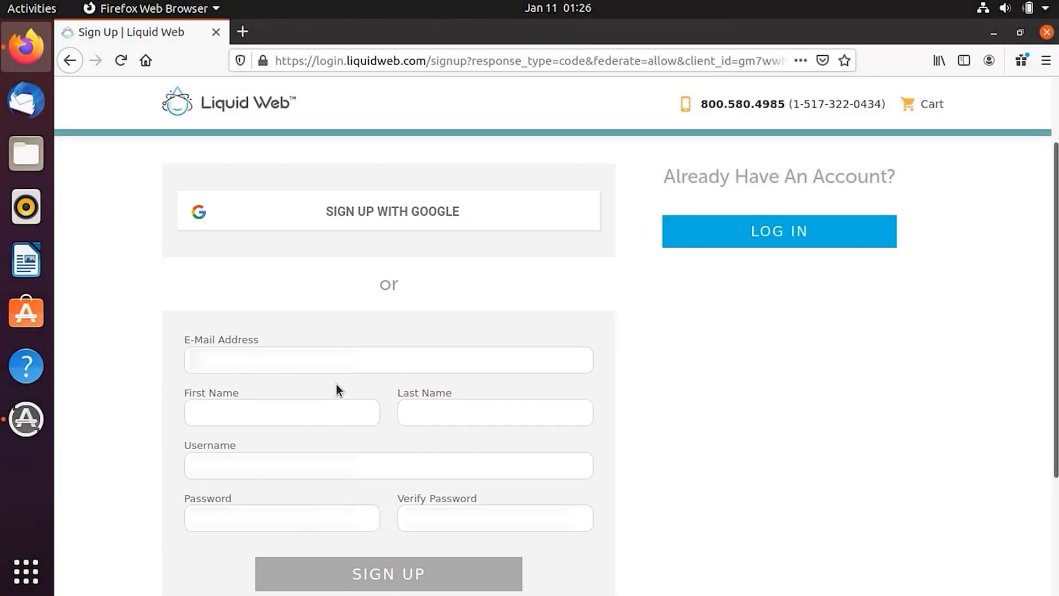
{"action": "key", "text": "Tab"}
{"action": "key", "text": "Tab"}
{"action": "key", "text": "Tab"}
{"action": "key", "text": "Tab"}
{"action": "left_click", "coordinate": [249, 429]}
{"action": "key", "text": "BackSpace"}
{"action": "key", "text": "Tab"}
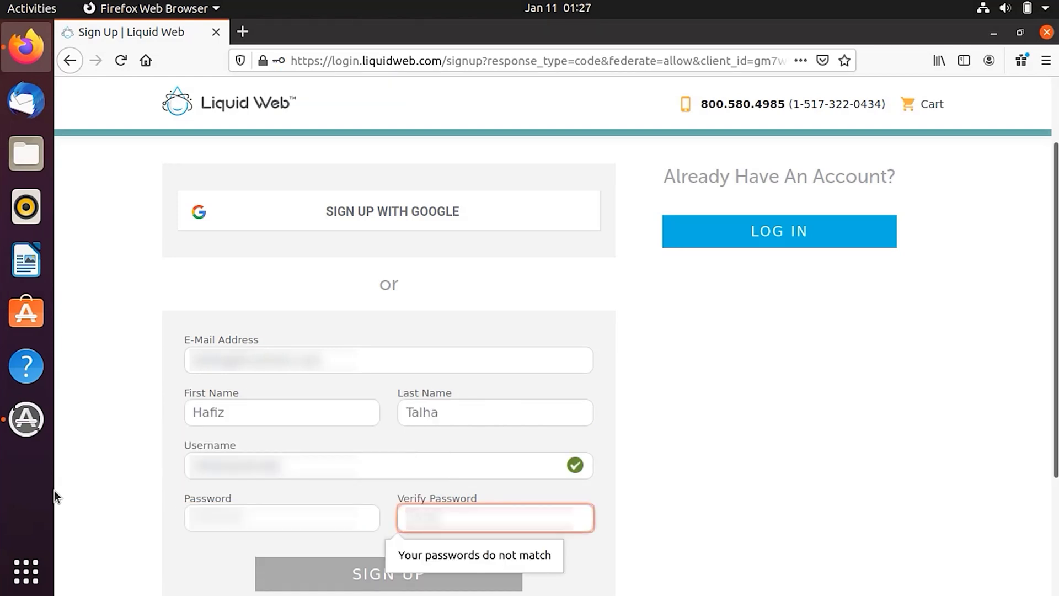
{"action": "scroll", "coordinate": [278, 461], "scroll_direction": "down", "scroll_amount": 1}
{"action": "left_click", "coordinate": [373, 503]}
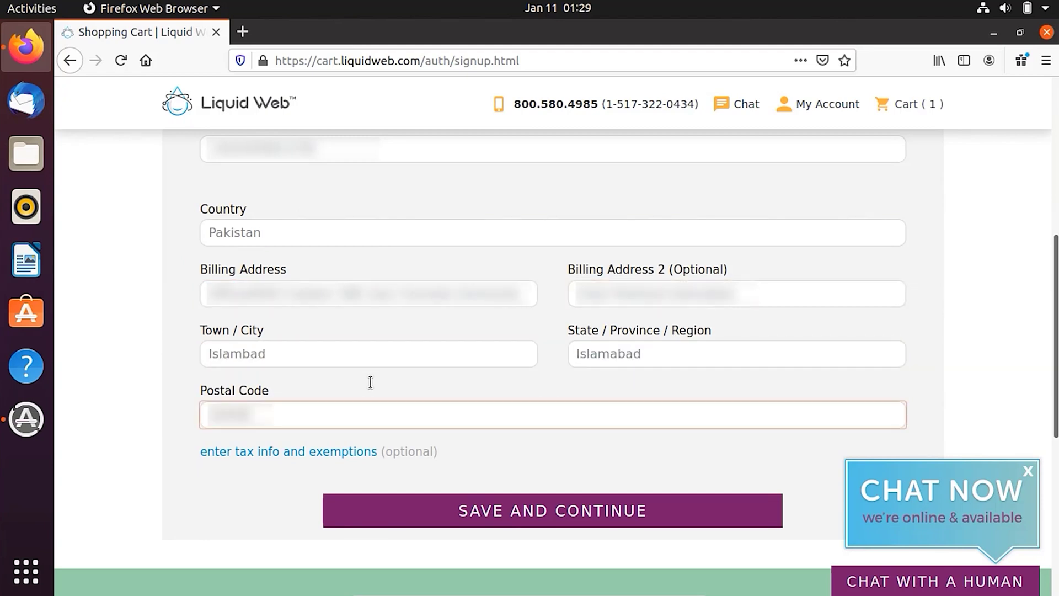
Complete the billing address details and save them to reach the final checkout step.
{"action": "scroll", "coordinate": [852, 318], "scroll_direction": "up", "scroll_amount": 3}
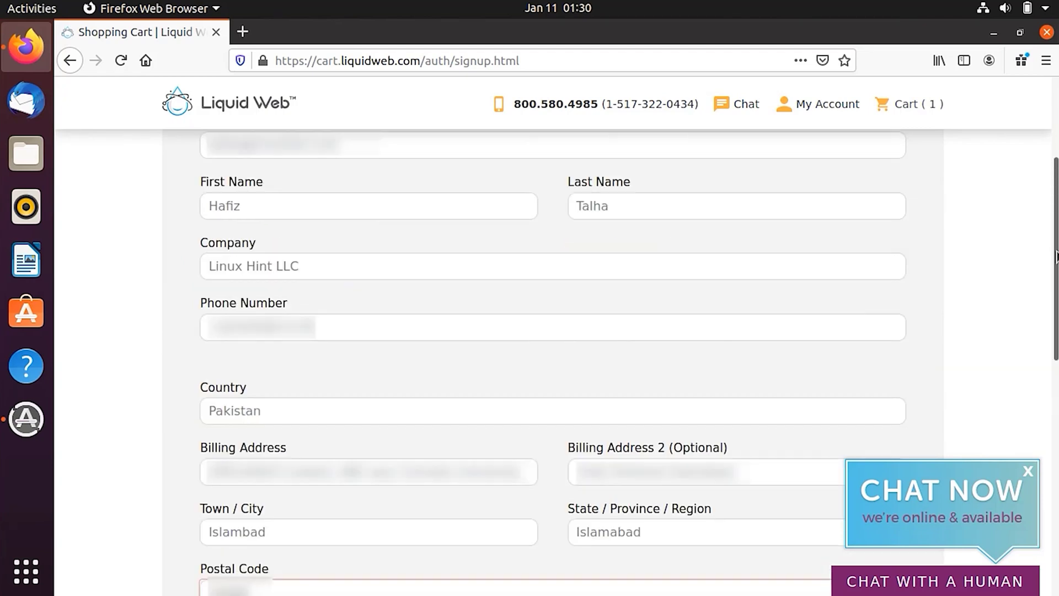
{"action": "left_click_drag", "start_coordinate": [1056, 265], "coordinate": [1056, 359]}
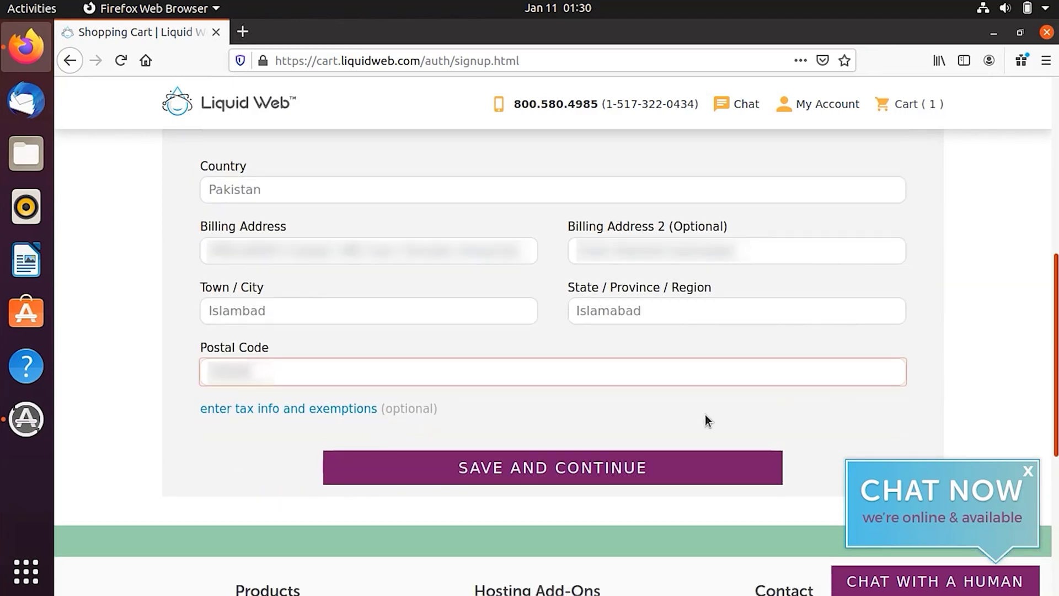
{"action": "left_click", "coordinate": [516, 473]}
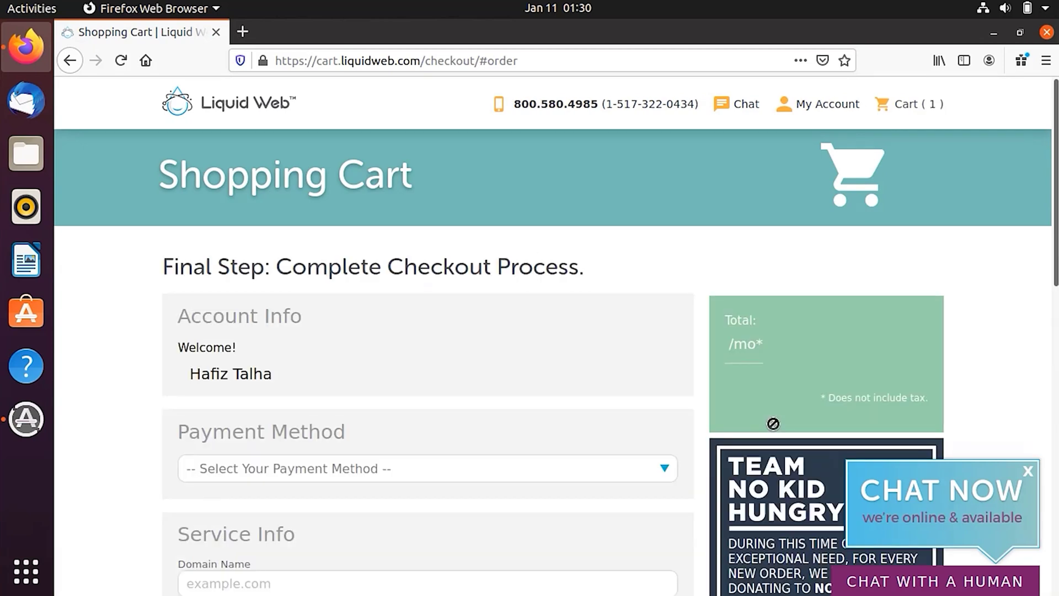
Choose Credit Card as the payment method and save the card number, expiry date and code.
{"action": "scroll", "coordinate": [466, 360], "scroll_direction": "down", "scroll_amount": 3}
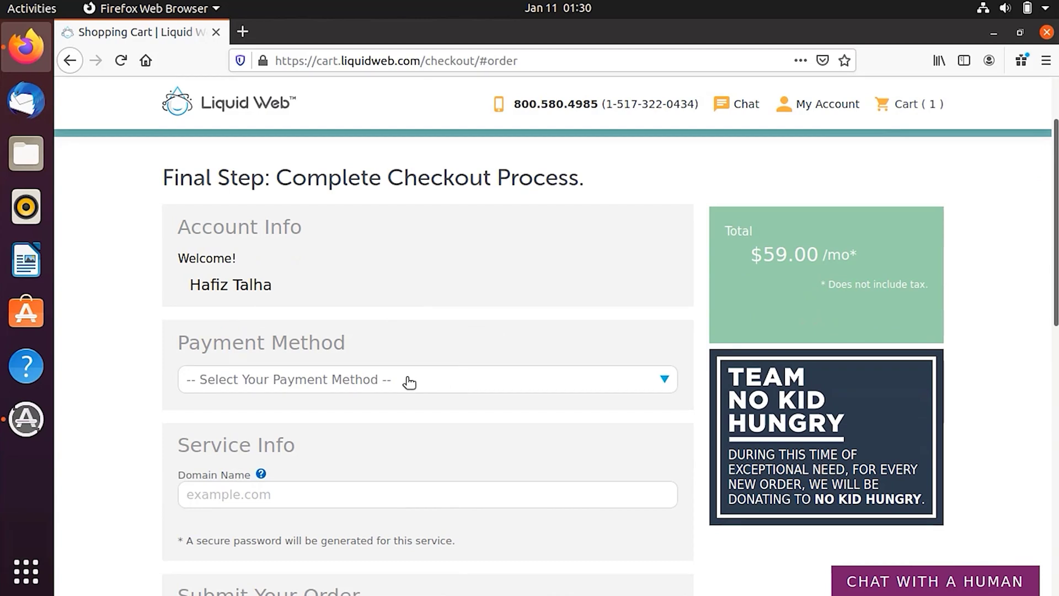
{"action": "left_click", "coordinate": [395, 381]}
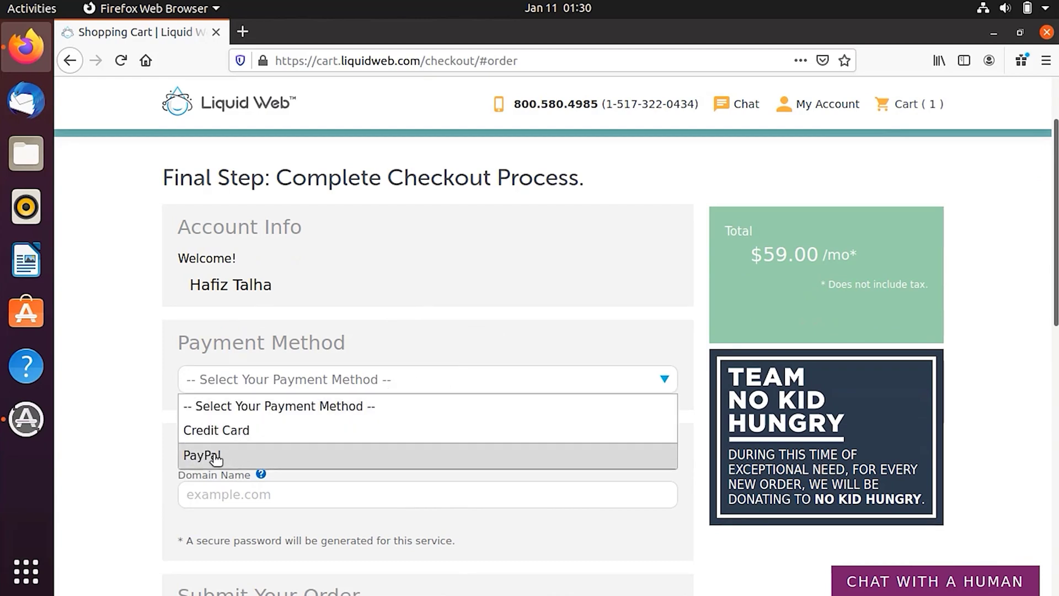
{"action": "left_click", "coordinate": [240, 436]}
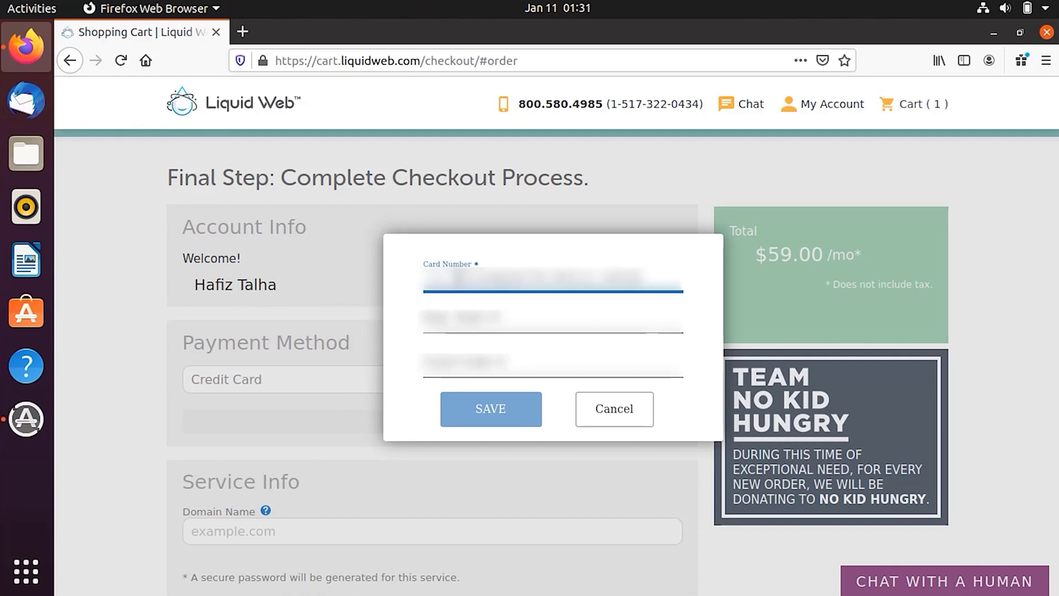
{"action": "type", "text": "5555555555554444"}
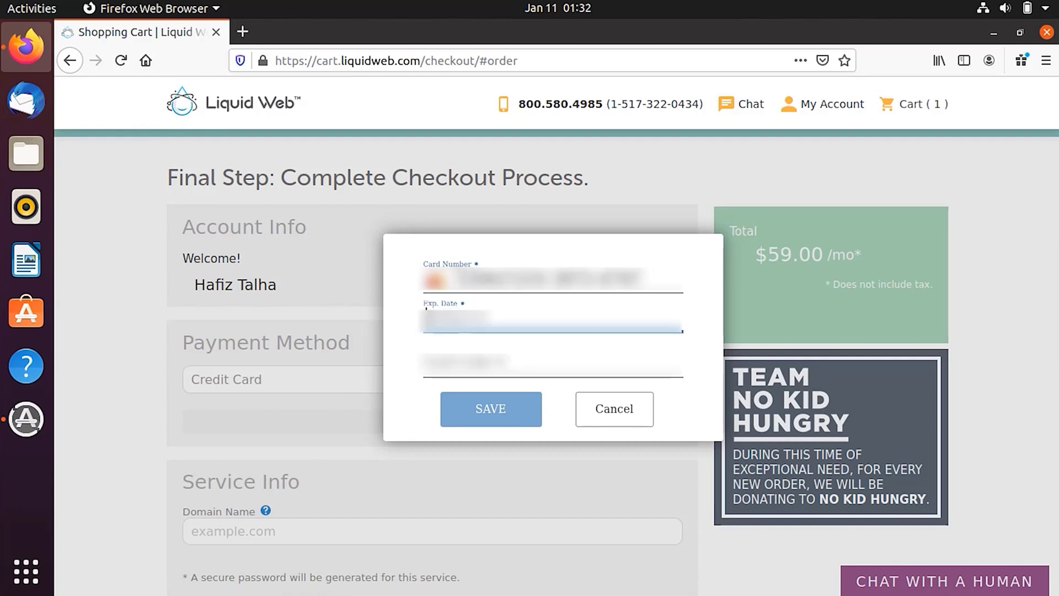
{"action": "type", "text": "1225123"}
{"action": "left_click", "coordinate": [453, 417]}
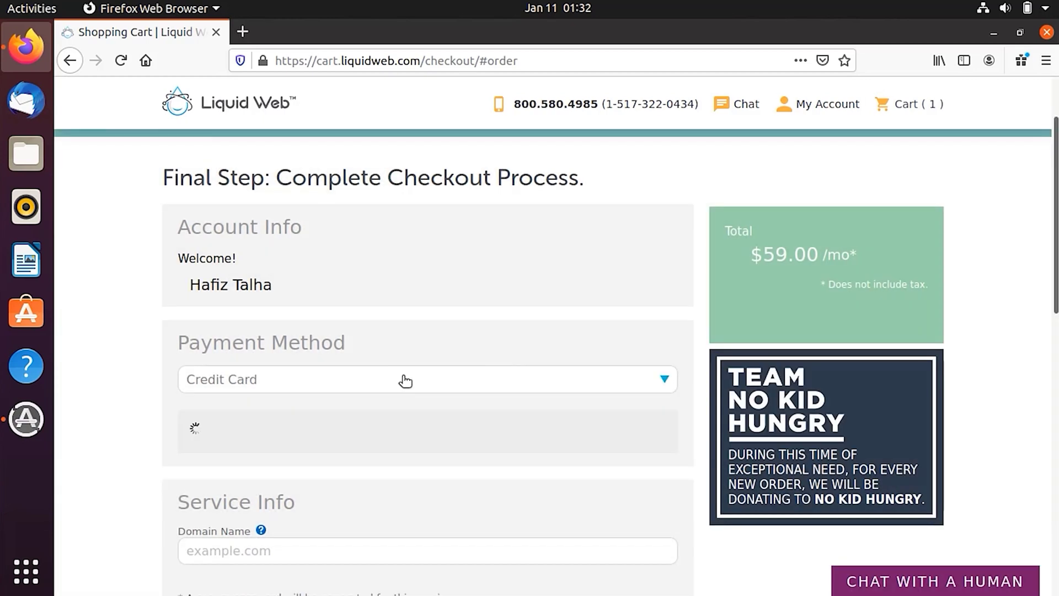
Enter the website's domain name under Service Info and accept the terms of service agreement.
{"action": "scroll", "coordinate": [331, 386], "scroll_direction": "down", "scroll_amount": 3}
{"action": "left_click", "coordinate": [280, 399]}
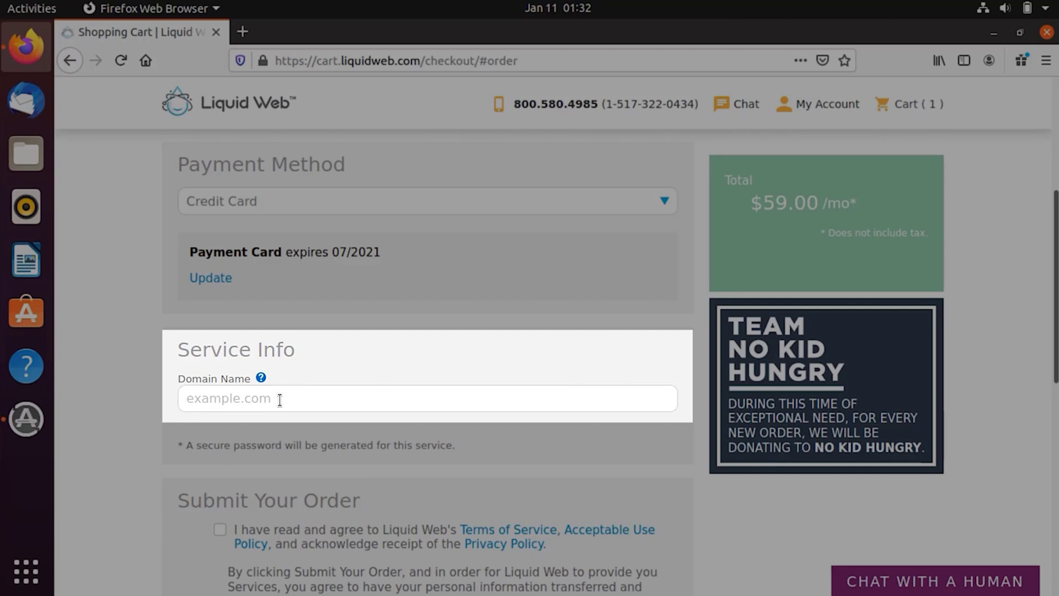
{"action": "type", "text": "talhasaif.com"}
{"action": "scroll", "coordinate": [299, 448], "scroll_direction": "down", "scroll_amount": 3}
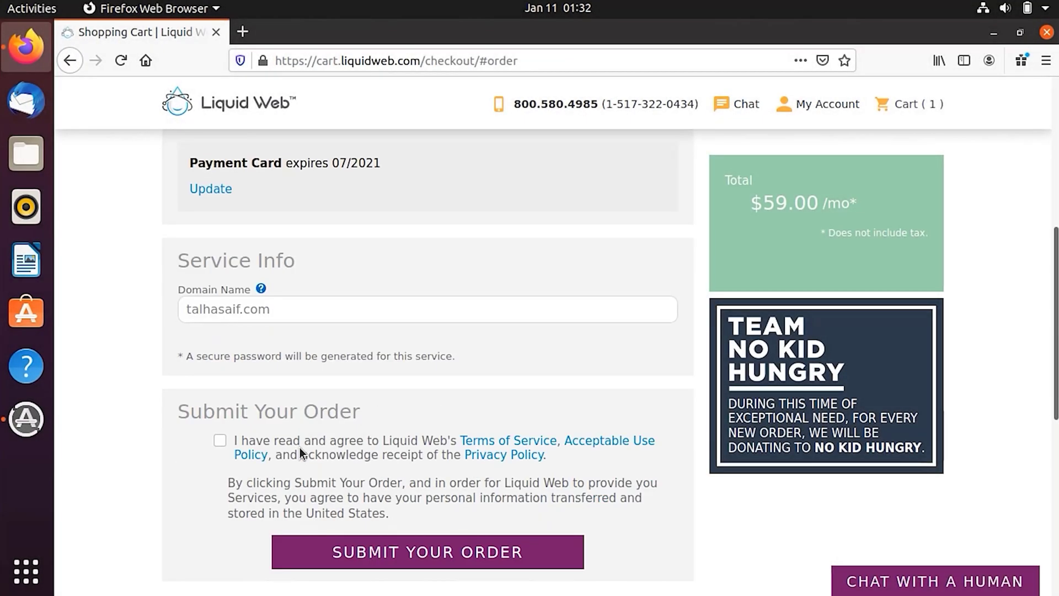
{"action": "left_click", "coordinate": [219, 442]}
Submit the Cloud VPS order and review the Your Order is Complete page.
{"action": "left_click", "coordinate": [407, 557]}
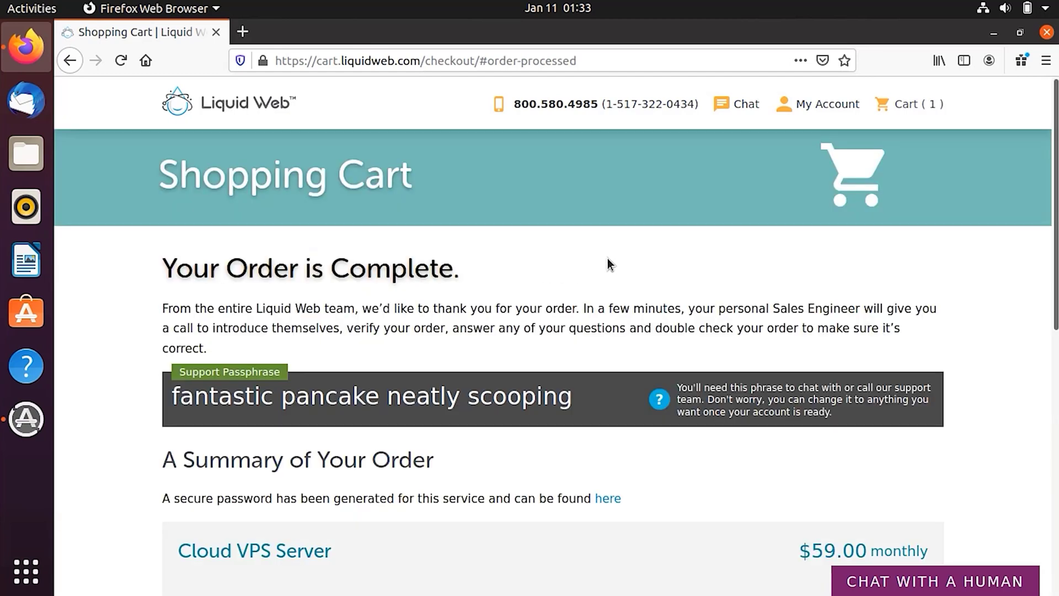
{"action": "scroll", "coordinate": [296, 303], "scroll_direction": "down", "scroll_amount": 1}
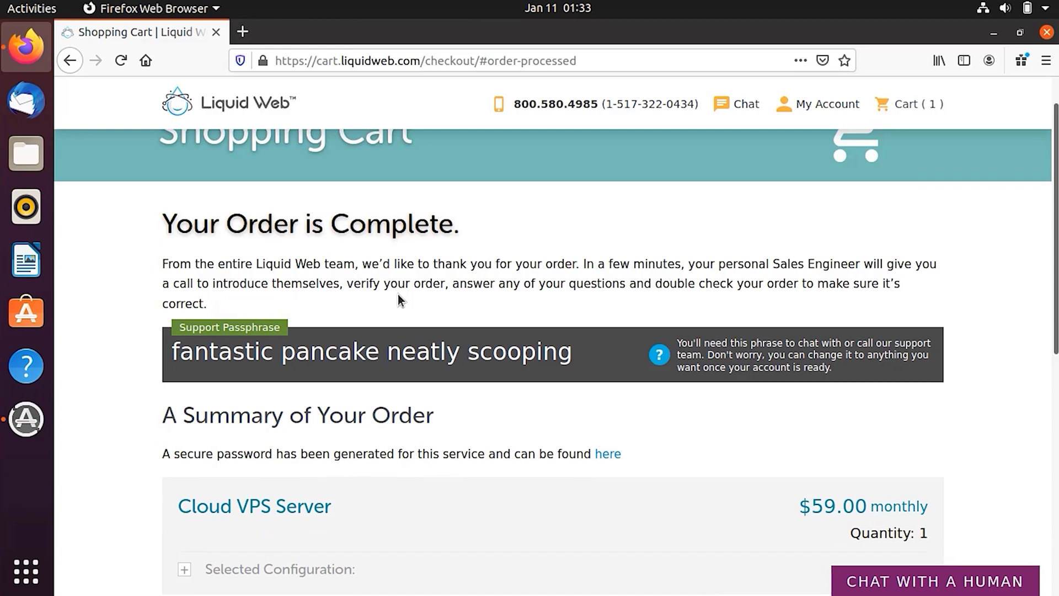
{"action": "scroll", "coordinate": [398, 295], "scroll_direction": "down", "scroll_amount": 5}
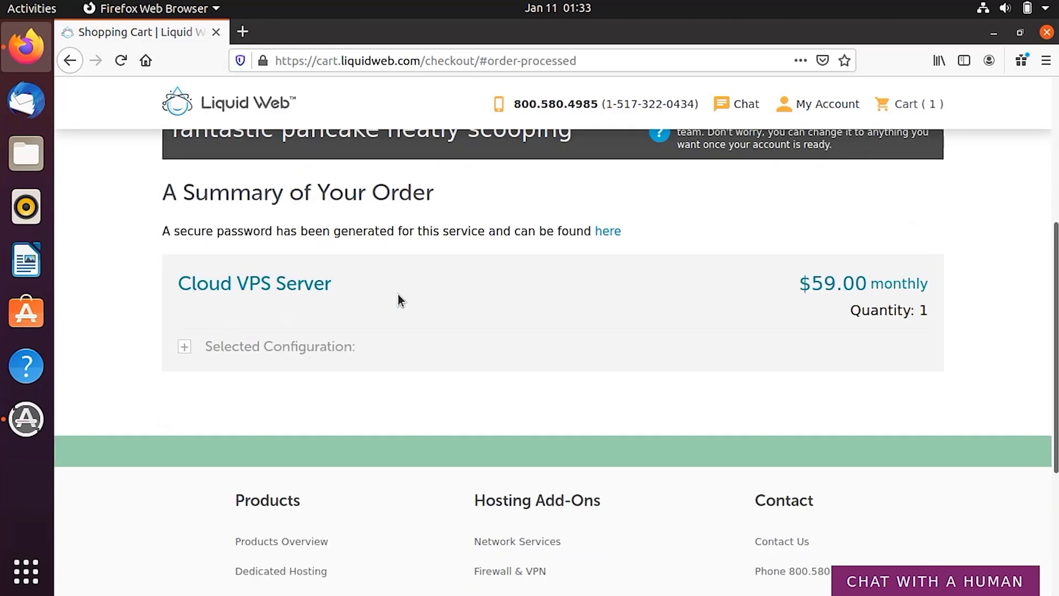
Expand the Selected Configuration details of the $59.00 monthly Cloud VPS Server.
{"action": "left_click", "coordinate": [184, 349]}
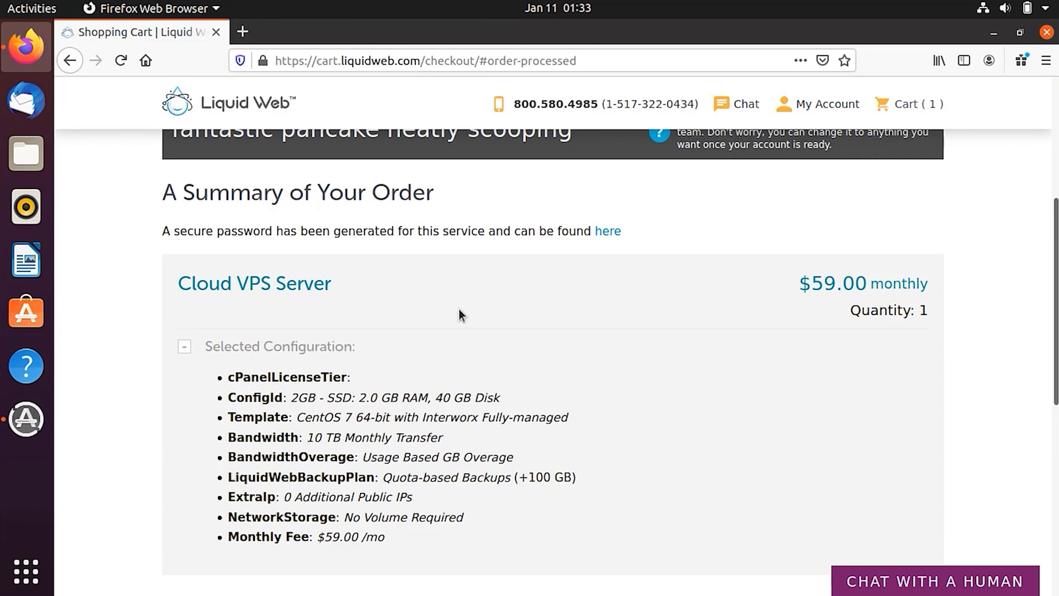
{"action": "scroll", "coordinate": [458, 310], "scroll_direction": "up", "scroll_amount": 2}
{"action": "scroll", "coordinate": [459, 311], "scroll_direction": "down", "scroll_amount": 5}
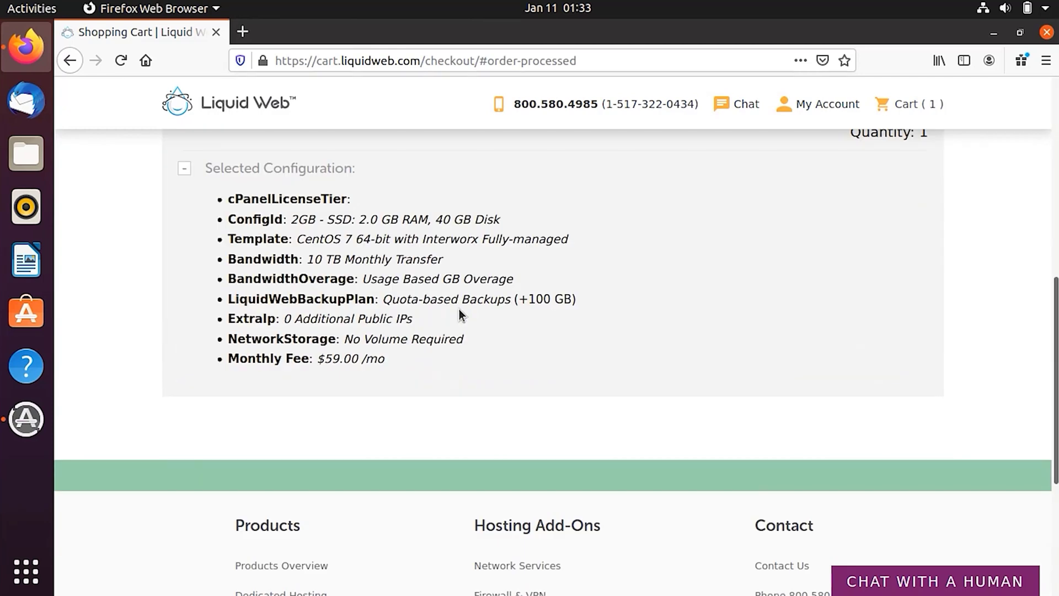
{"action": "scroll", "coordinate": [492, 325], "scroll_direction": "up", "scroll_amount": 3}
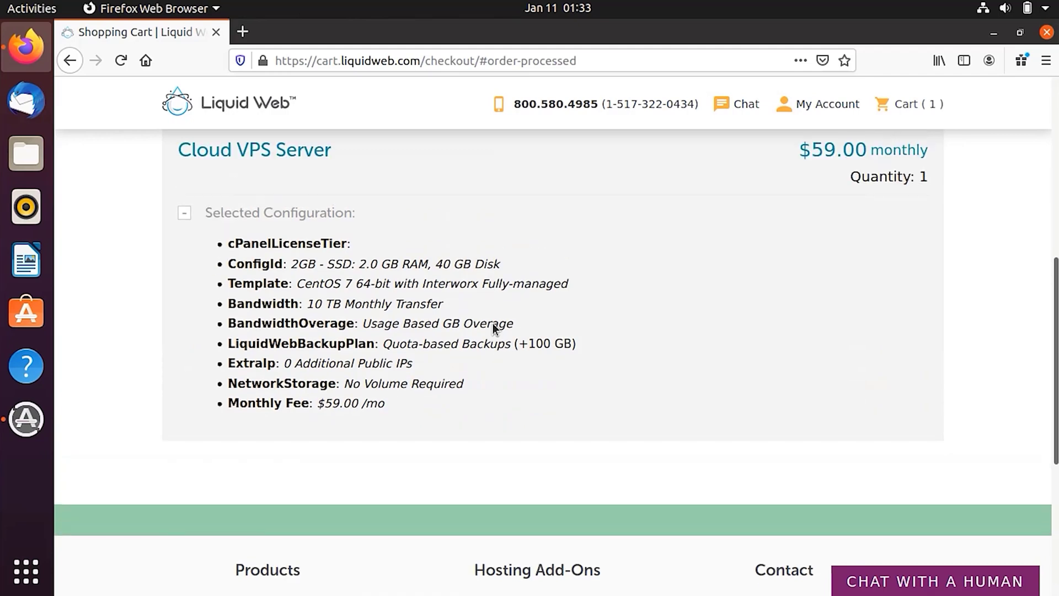
{"action": "scroll", "coordinate": [493, 329], "scroll_direction": "up", "scroll_amount": 2}
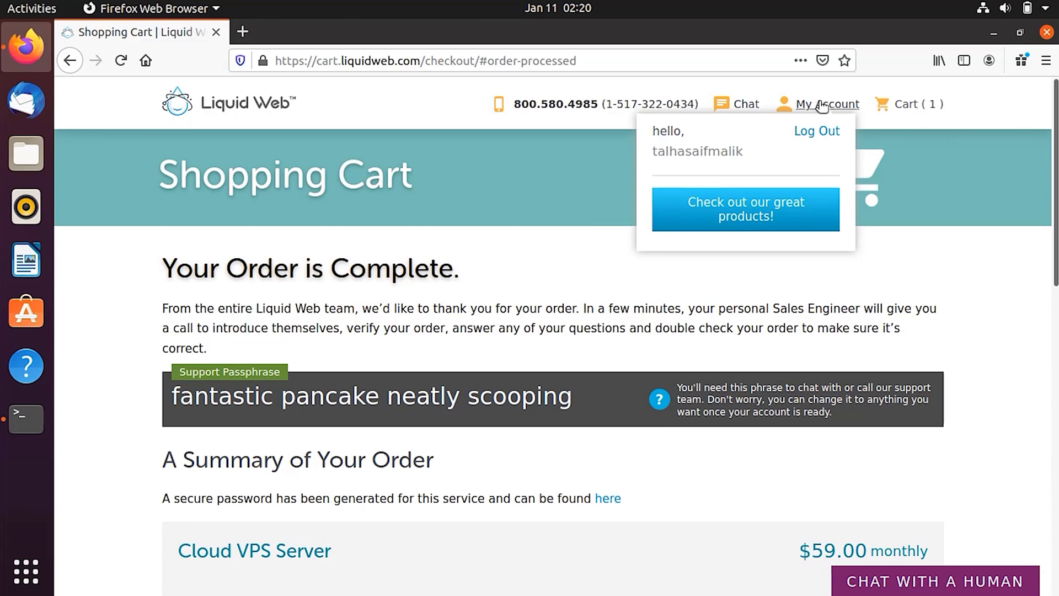
Go to the my.liquidweb.com account site from the My Account menu.
{"action": "left_click", "coordinate": [726, 221]}
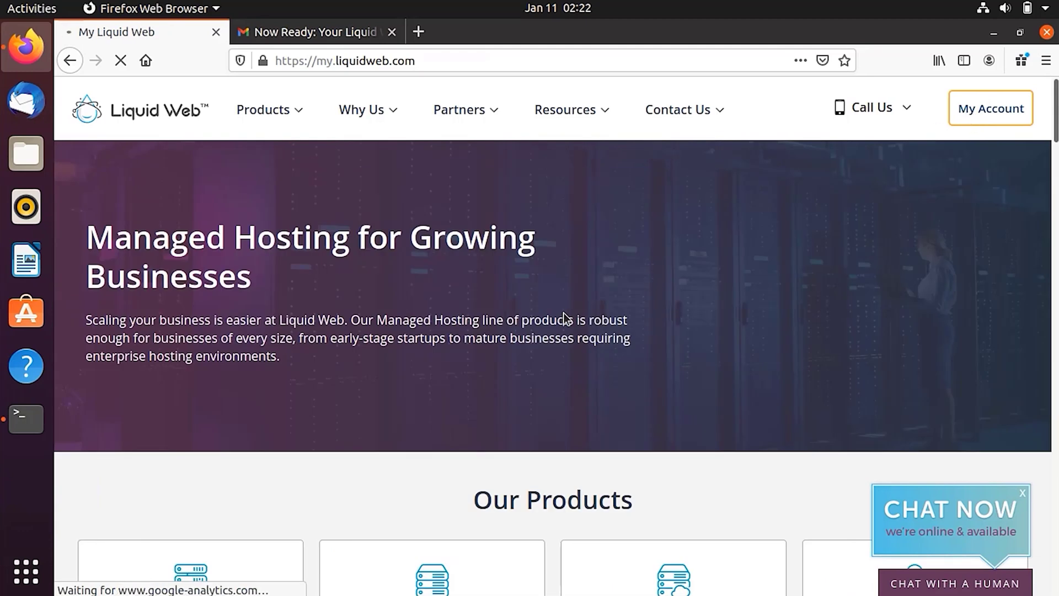
Visit the Public SSH Keys page, then return to the My Liquid Web Home dashboard.
{"action": "scroll", "coordinate": [567, 319], "scroll_direction": "down", "scroll_amount": 3}
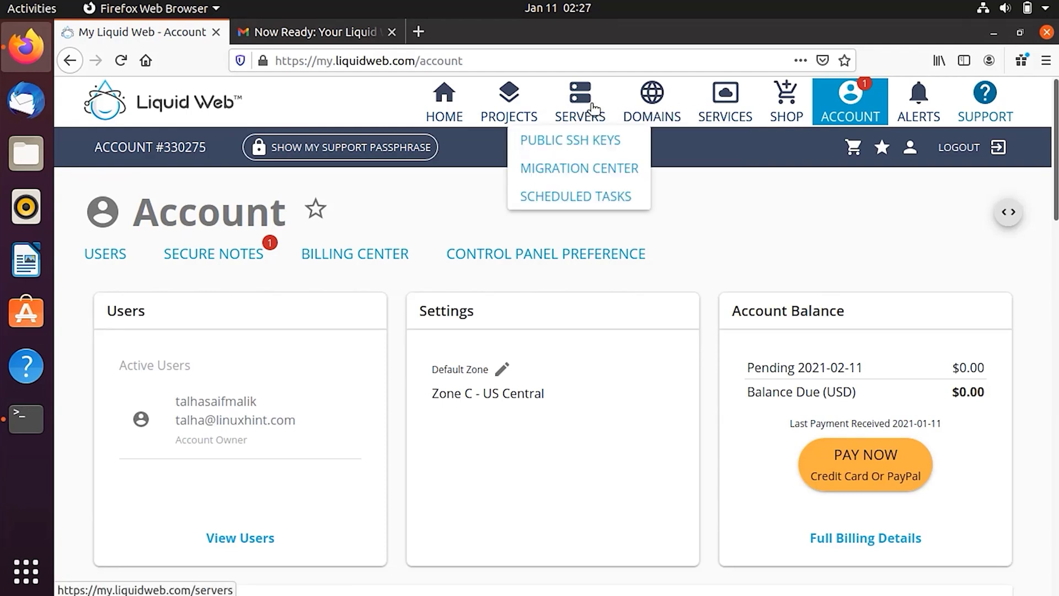
{"action": "left_click", "coordinate": [577, 145]}
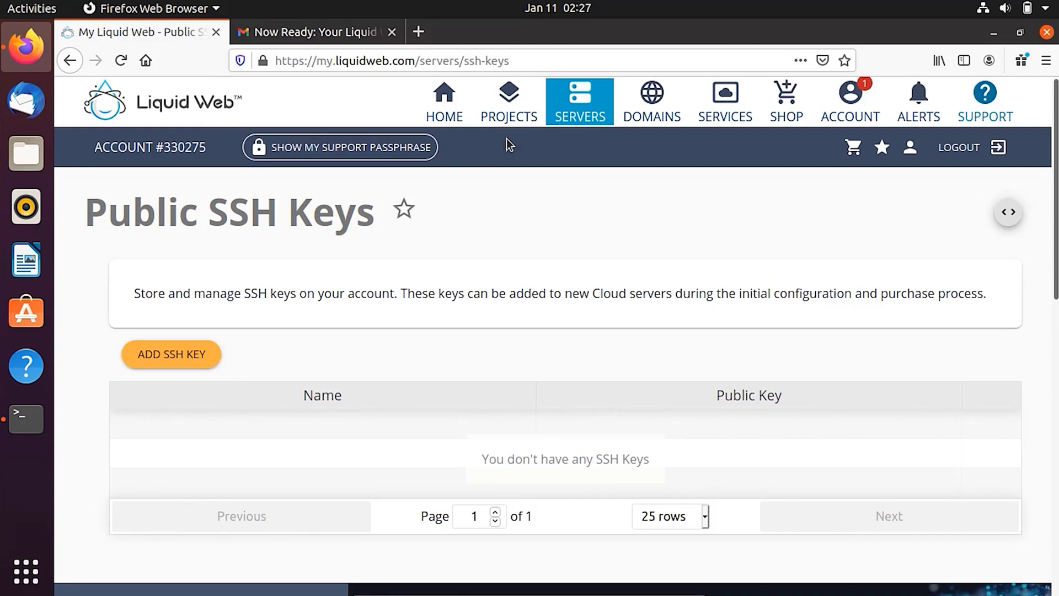
{"action": "mouse_move", "coordinate": [517, 116]}
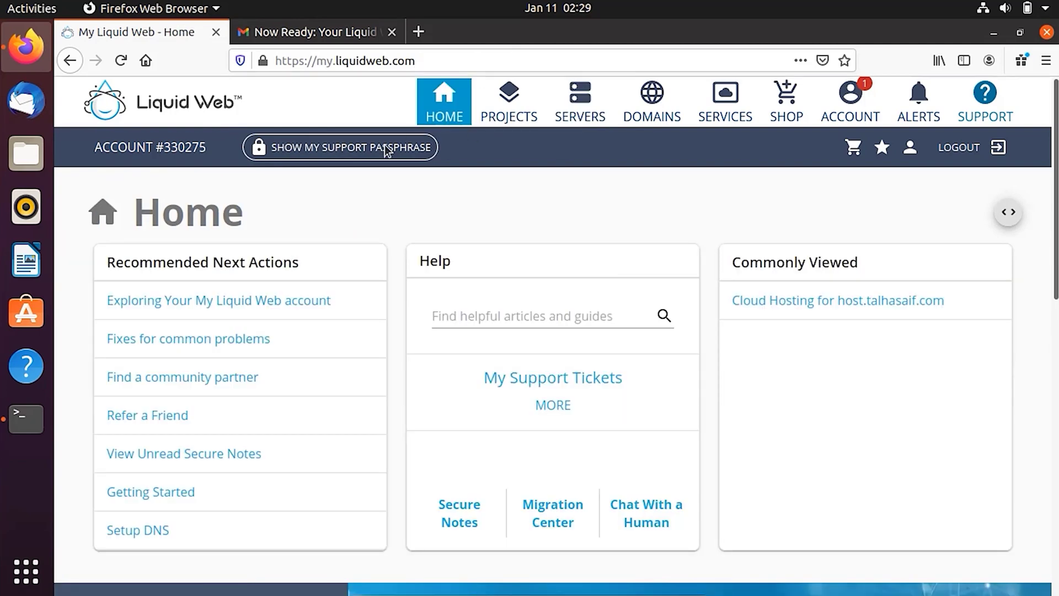
Open the Cloud Hosting server's dashboard and point out its hostname, CentOS 7 and IP details.
{"action": "left_click", "coordinate": [780, 305]}
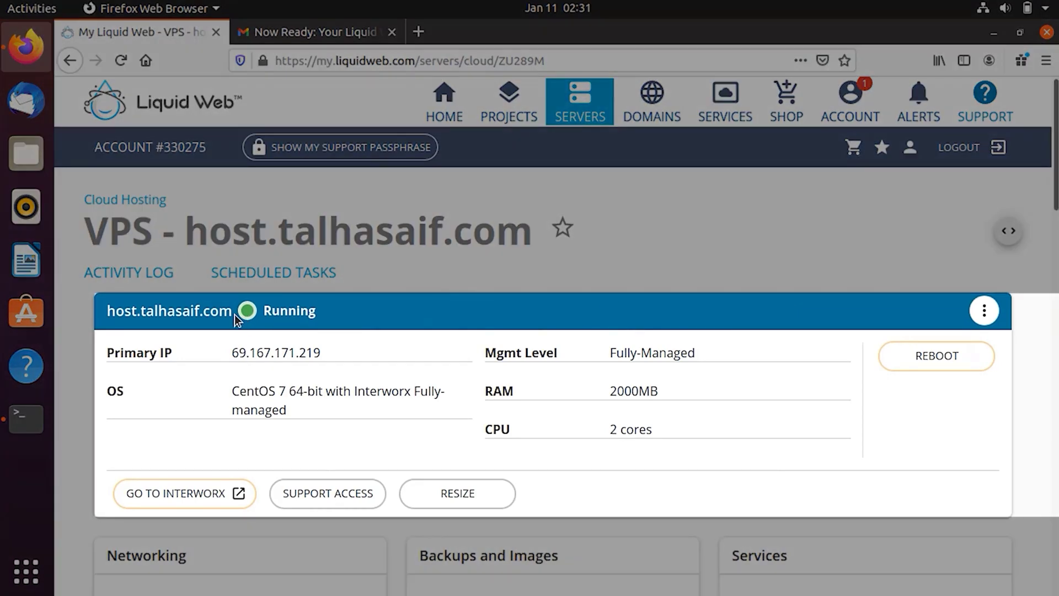
{"action": "left_click_drag", "start_coordinate": [234, 315], "coordinate": [106, 313]}
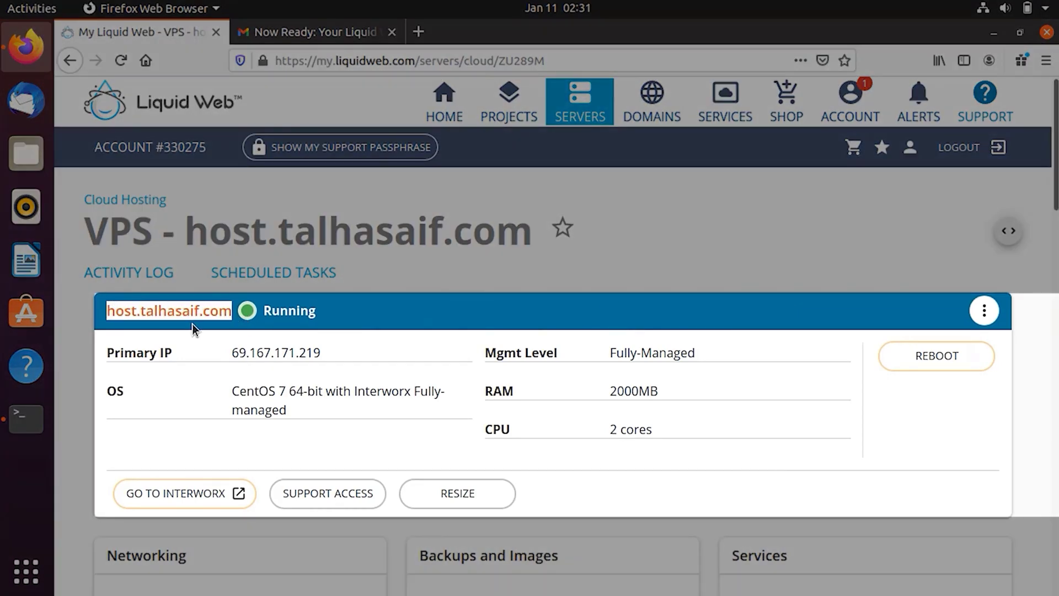
{"action": "left_click", "coordinate": [219, 333]}
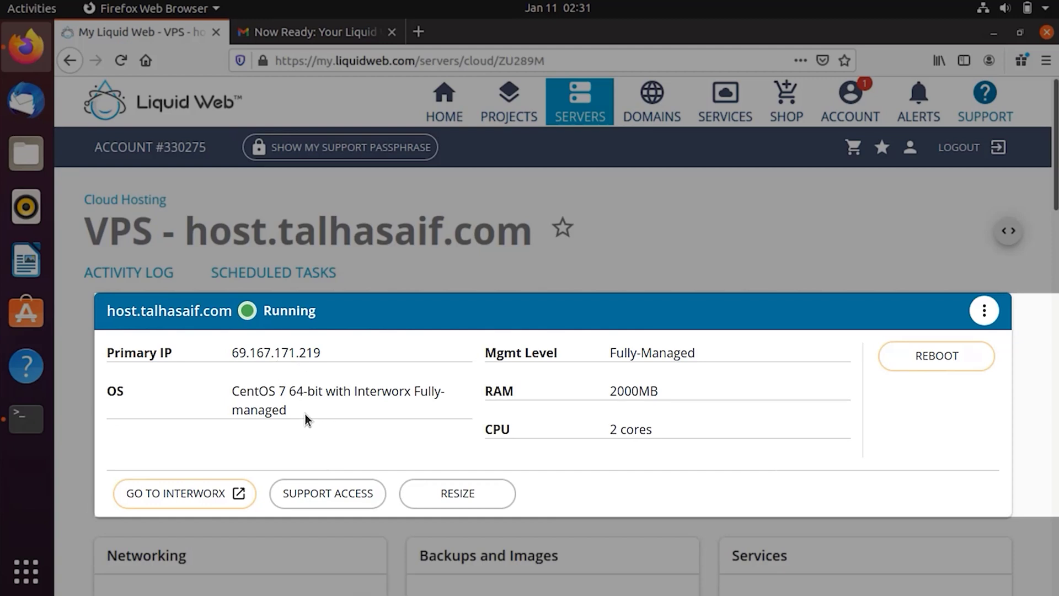
{"action": "left_click_drag", "start_coordinate": [305, 419], "coordinate": [203, 403]}
{"action": "left_click", "coordinate": [462, 394]}
{"action": "left_click", "coordinate": [985, 313]}
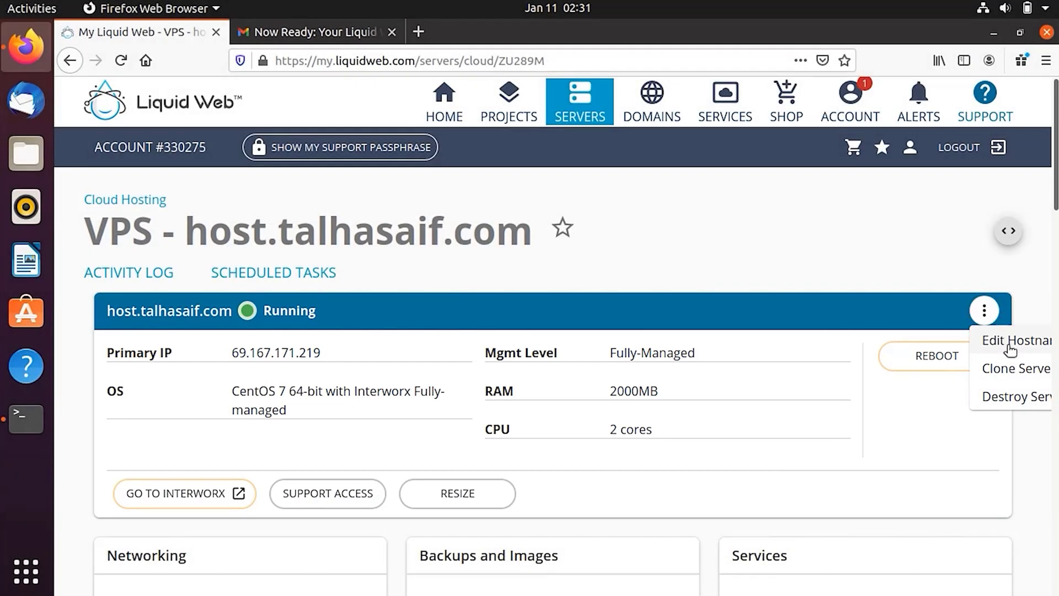
{"action": "left_click", "coordinate": [1008, 345]}
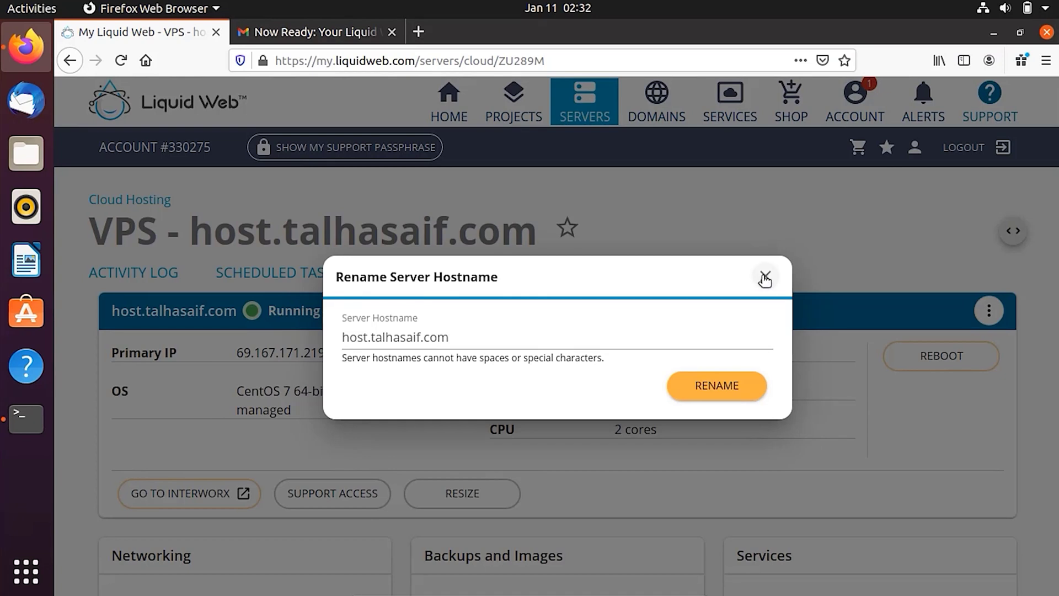
{"action": "key", "text": "Escape"}
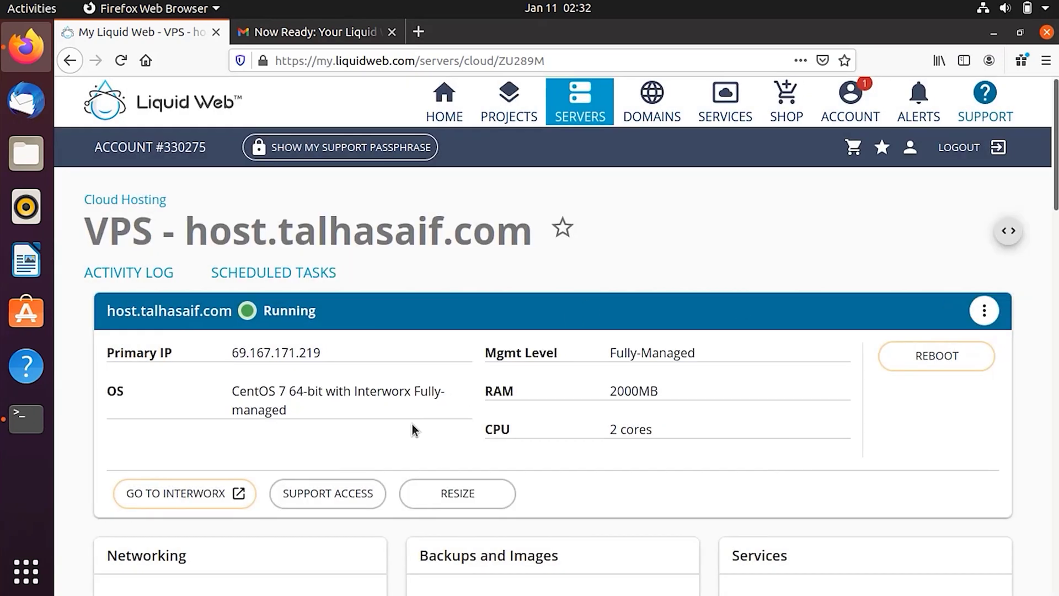
{"action": "scroll", "coordinate": [414, 429], "scroll_direction": "down", "scroll_amount": 2}
{"action": "scroll", "coordinate": [413, 429], "scroll_direction": "down", "scroll_amount": 4}
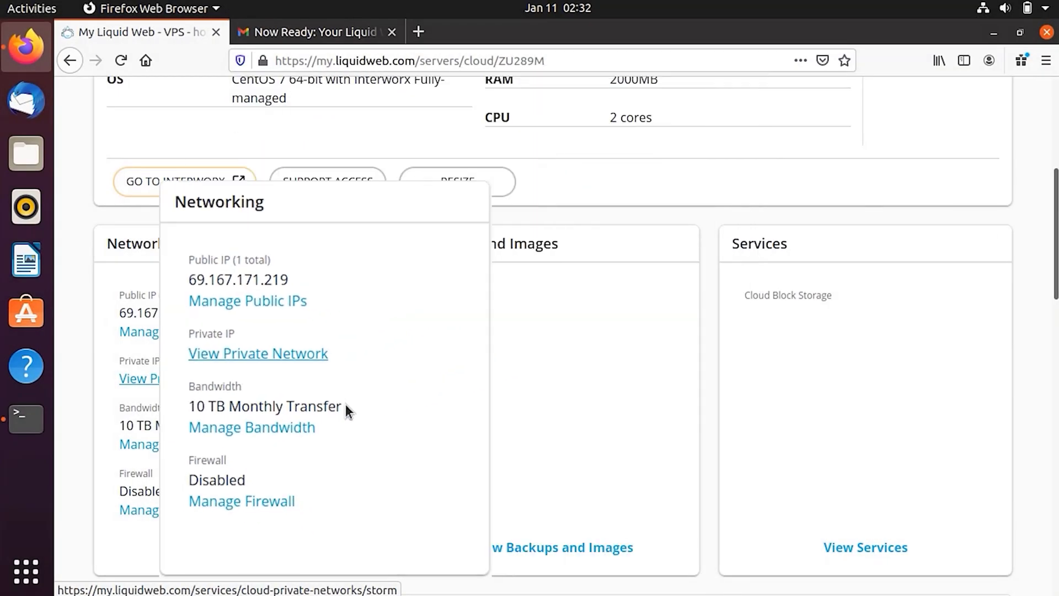
{"action": "scroll", "coordinate": [260, 425], "scroll_direction": "down", "scroll_amount": 5}
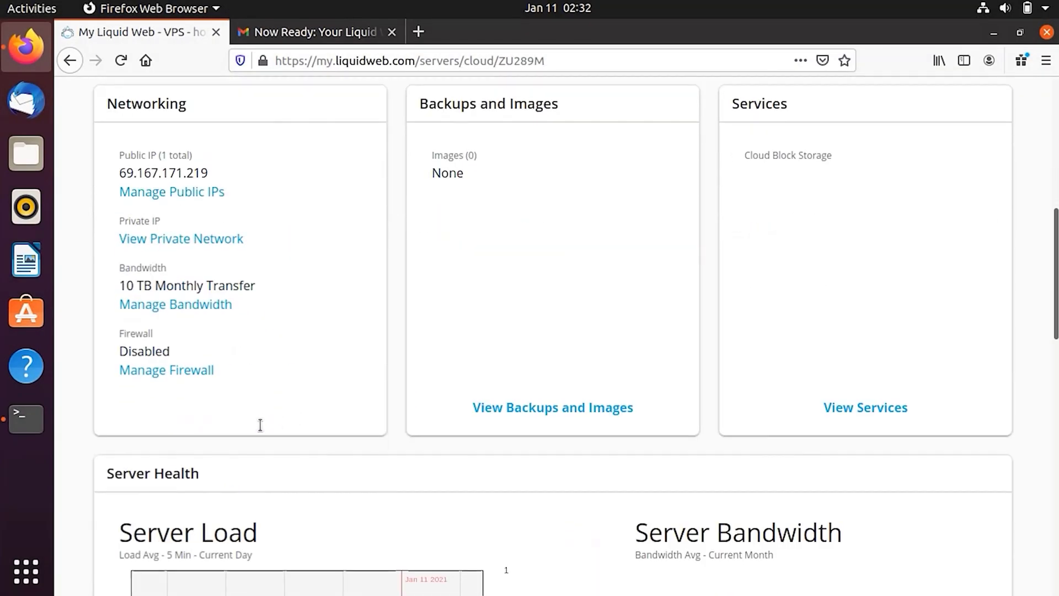
{"action": "scroll", "coordinate": [381, 439], "scroll_direction": "down", "scroll_amount": 10}
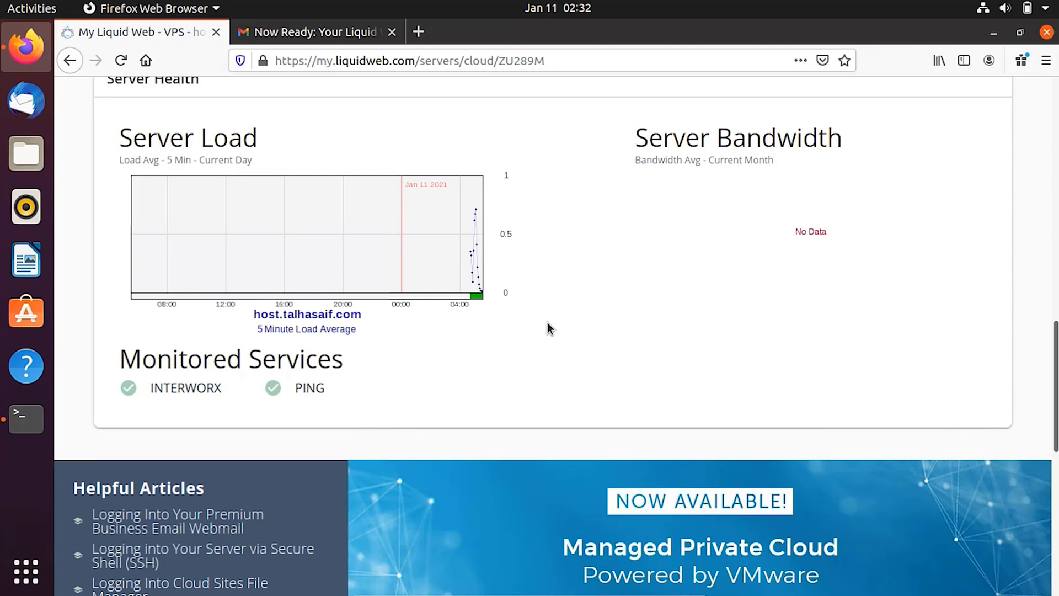
{"action": "scroll", "coordinate": [547, 329], "scroll_direction": "up", "scroll_amount": 12}
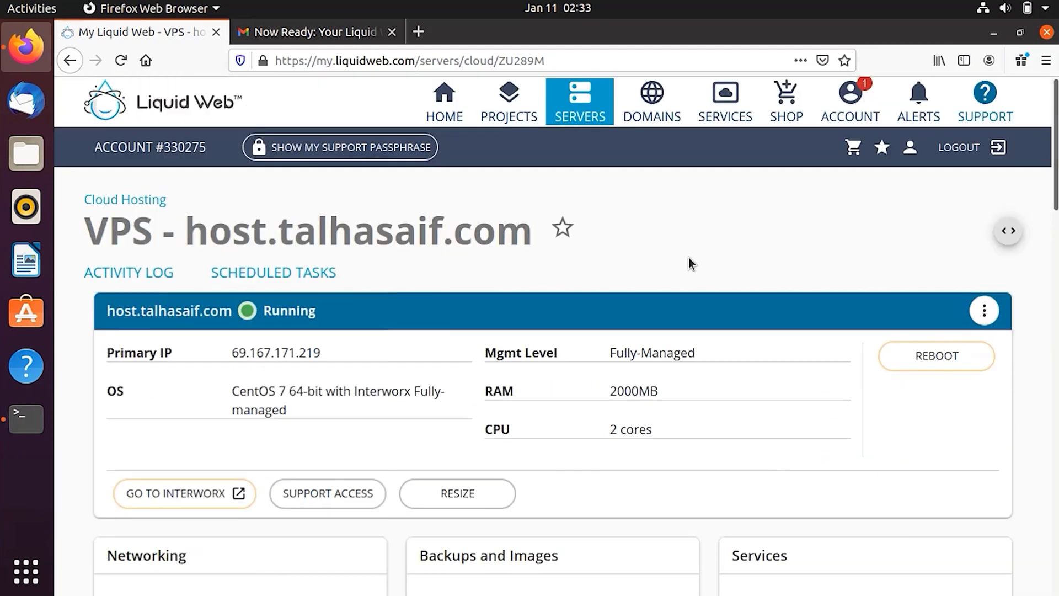
Open the server's Activity Log, continuing past the Temporary Detour to the Event History.
{"action": "left_click", "coordinate": [158, 276]}
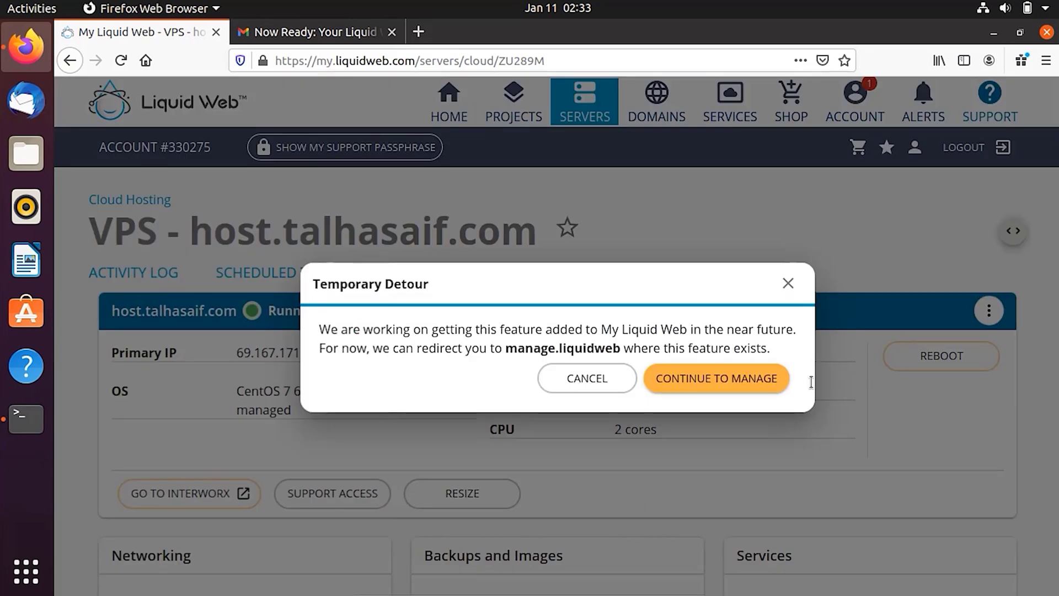
{"action": "left_click", "coordinate": [756, 382]}
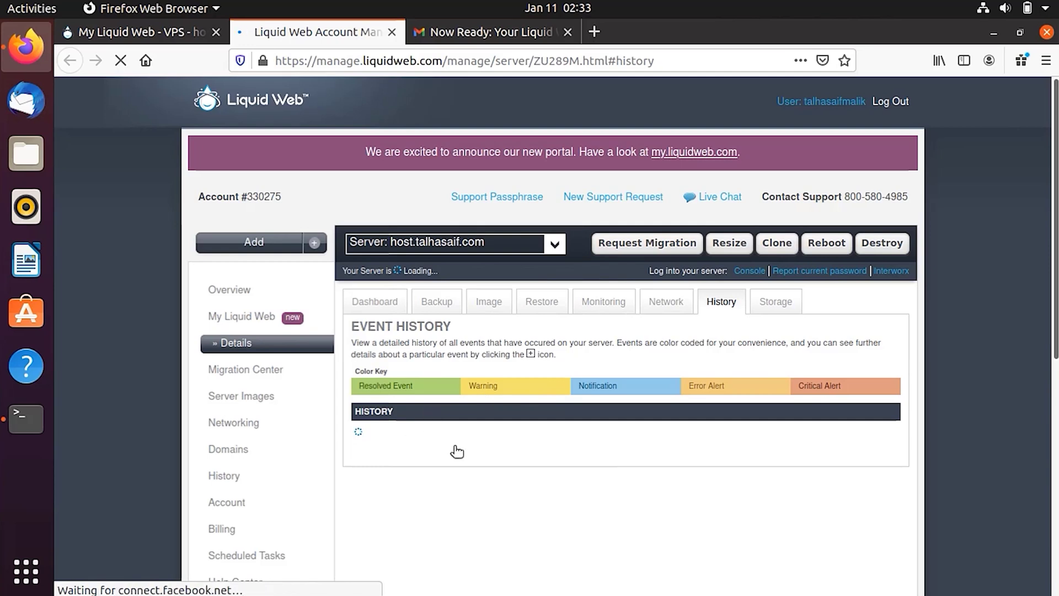
{"action": "scroll", "coordinate": [456, 451], "scroll_direction": "down", "scroll_amount": 2}
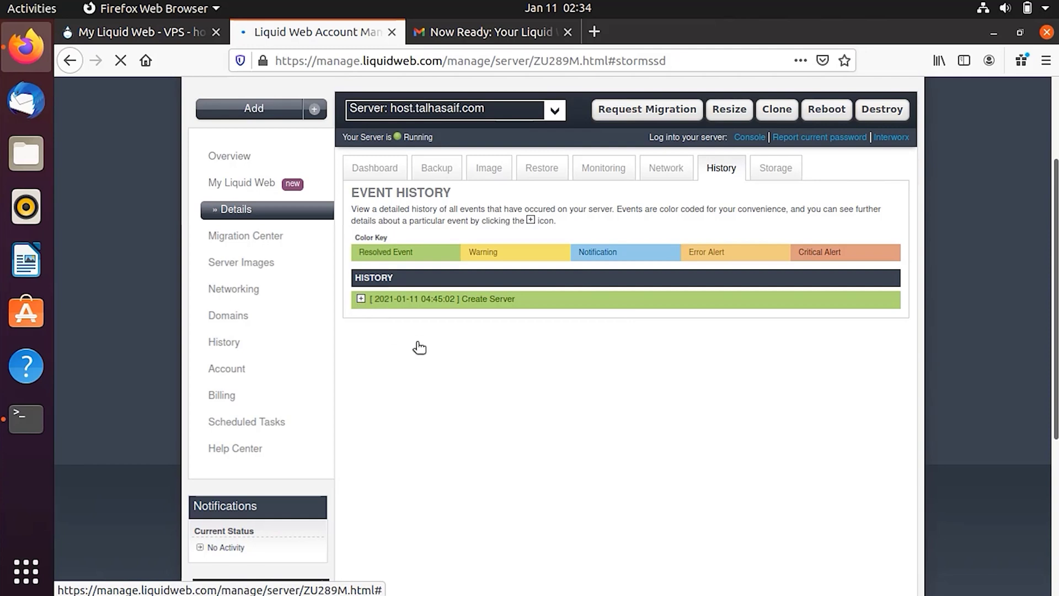
Expand the Create Server event and match its Sending Welcome Email step to the order-ready email.
{"action": "left_click", "coordinate": [361, 300]}
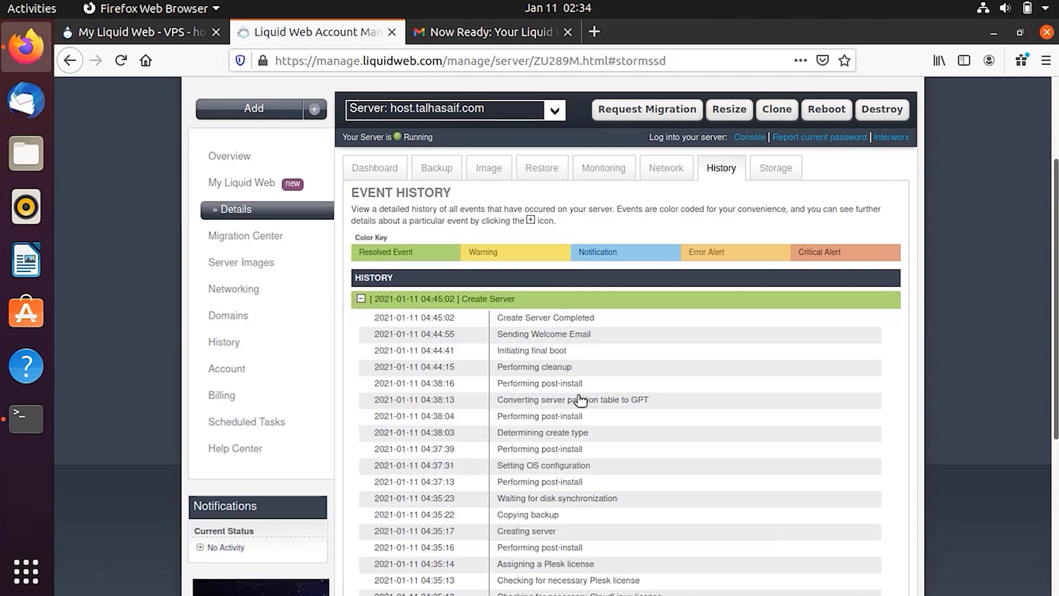
{"action": "scroll", "coordinate": [549, 568], "scroll_direction": "down", "scroll_amount": 3}
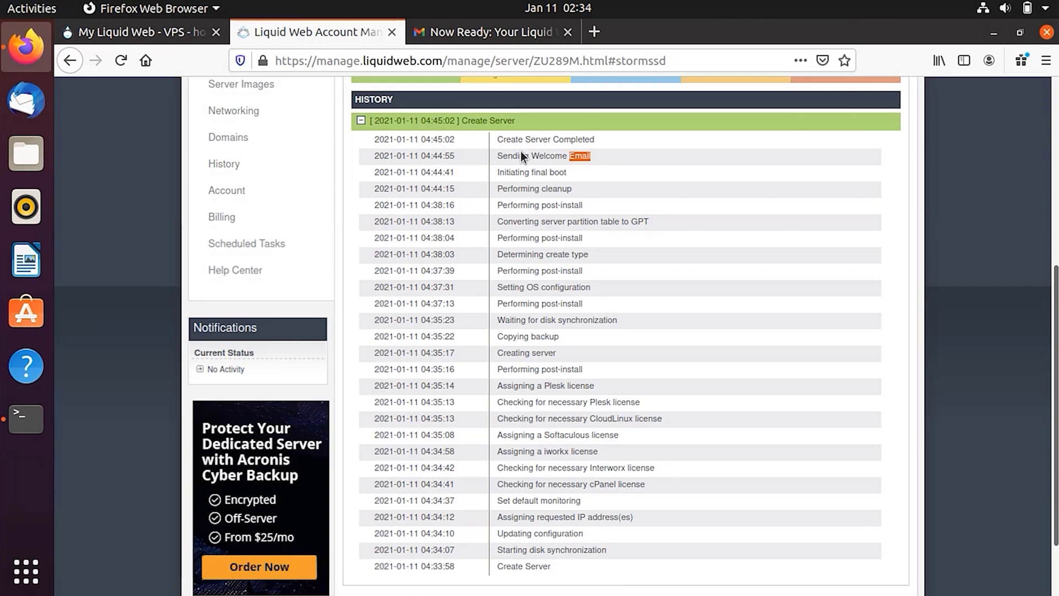
{"action": "left_click_drag", "start_coordinate": [515, 150], "coordinate": [496, 156]}
{"action": "left_click", "coordinate": [519, 31]}
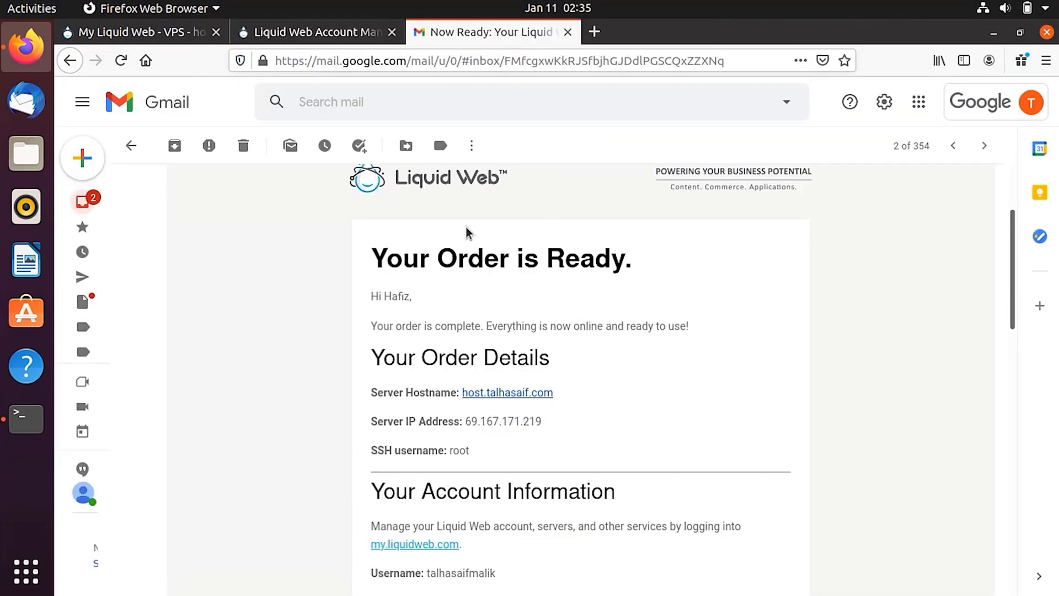
{"action": "left_click", "coordinate": [317, 34]}
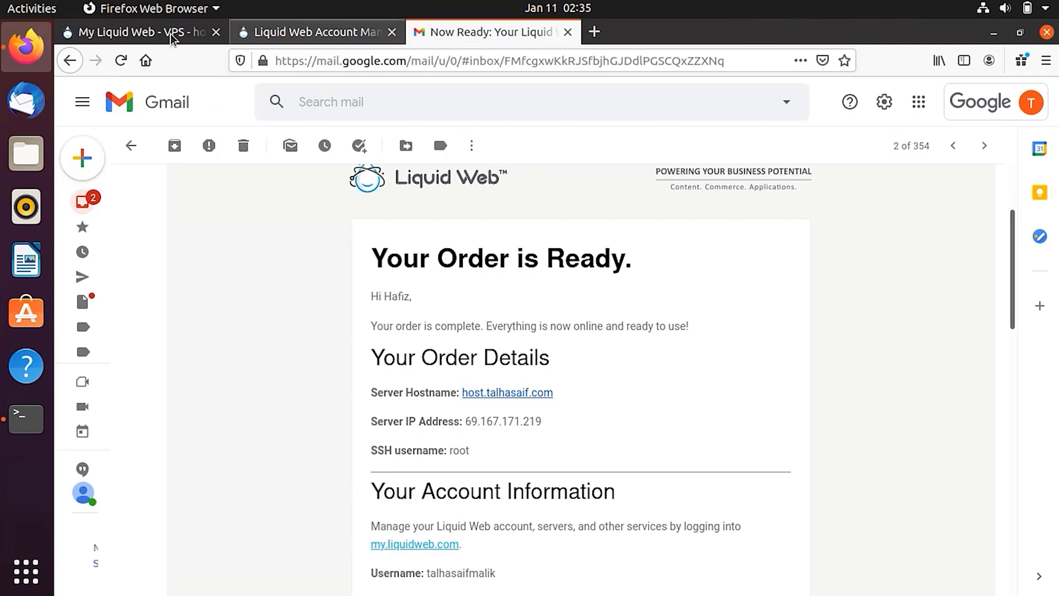
{"action": "scroll", "coordinate": [532, 258], "scroll_direction": "up", "scroll_amount": 3}
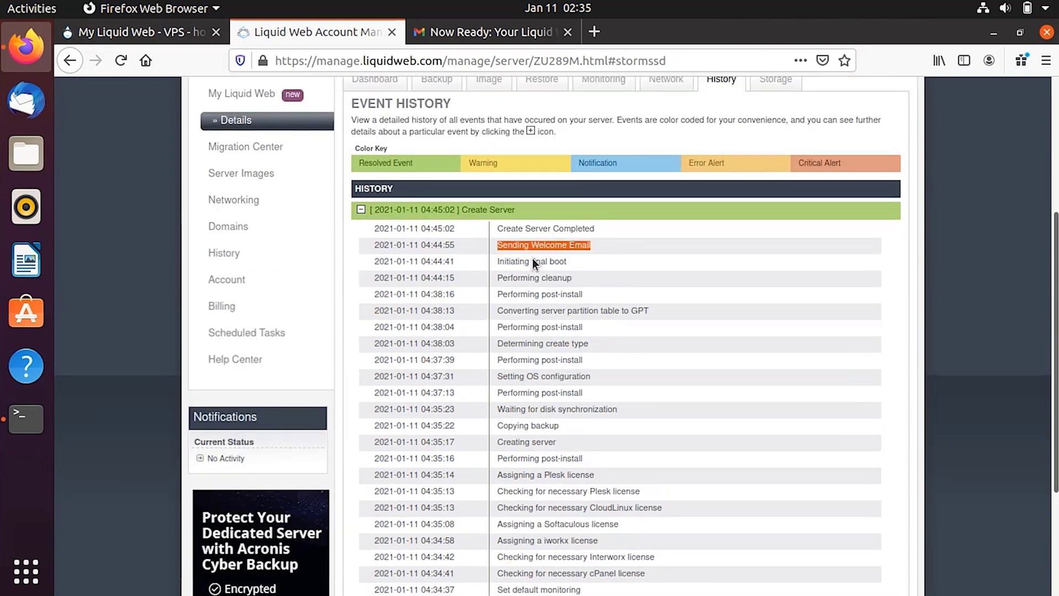
Show the resize plans for the server: 4GB, 8GB and 16GB Cloud SSD options.
{"action": "scroll", "coordinate": [532, 258], "scroll_direction": "up", "scroll_amount": 5}
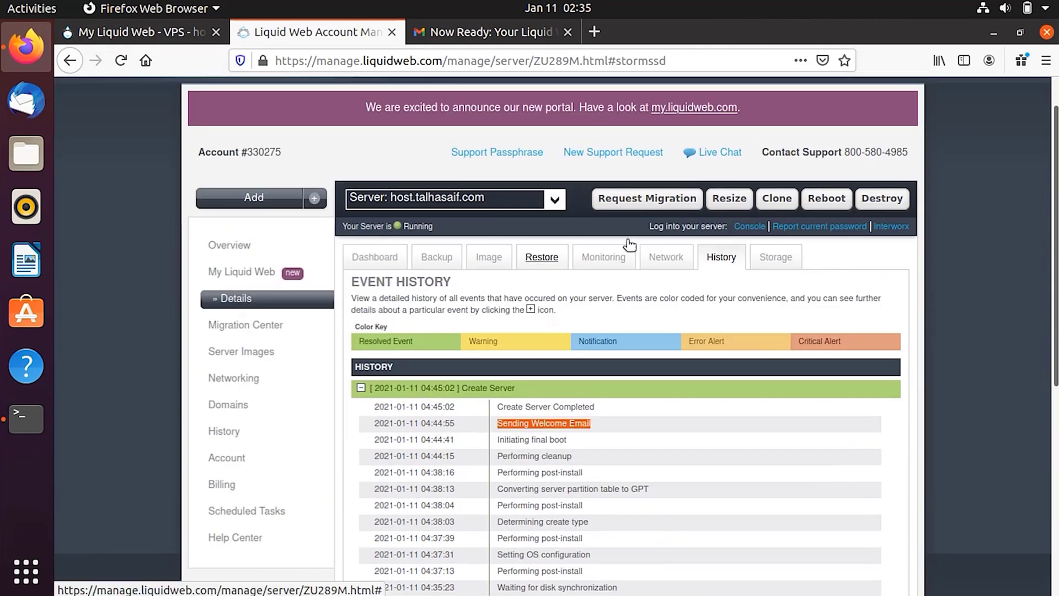
{"action": "left_click", "coordinate": [719, 200]}
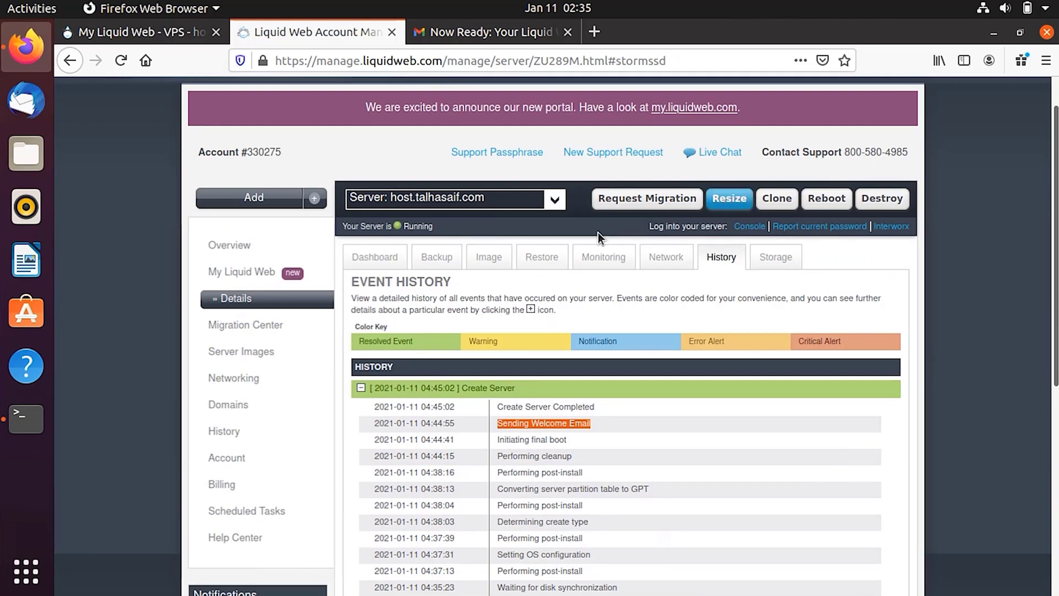
{"action": "left_click", "coordinate": [729, 199]}
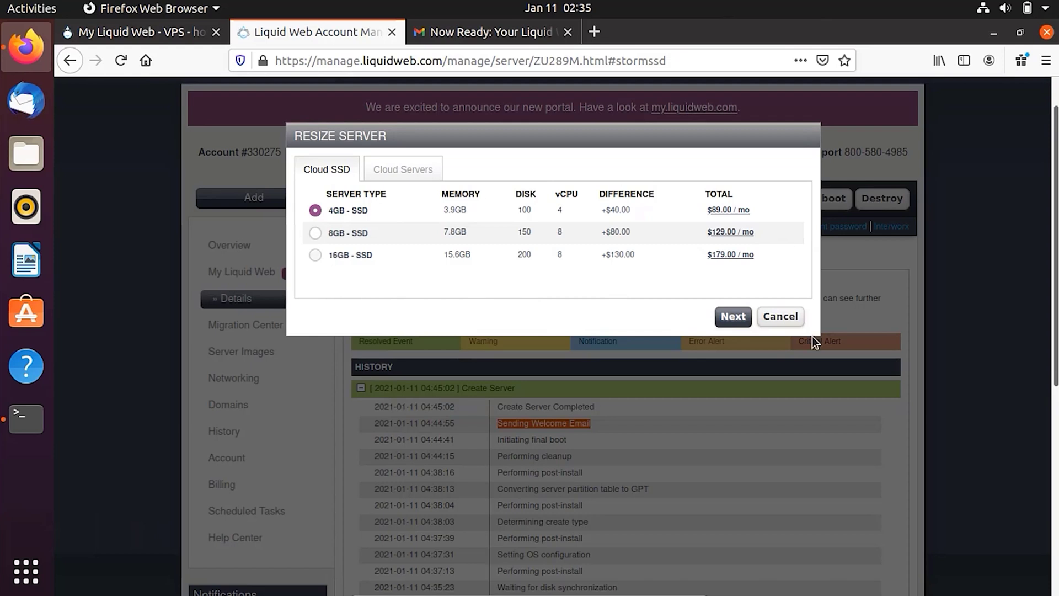
Cancel the Resize Server dialog without picking a new plan.
{"action": "left_click", "coordinate": [783, 316]}
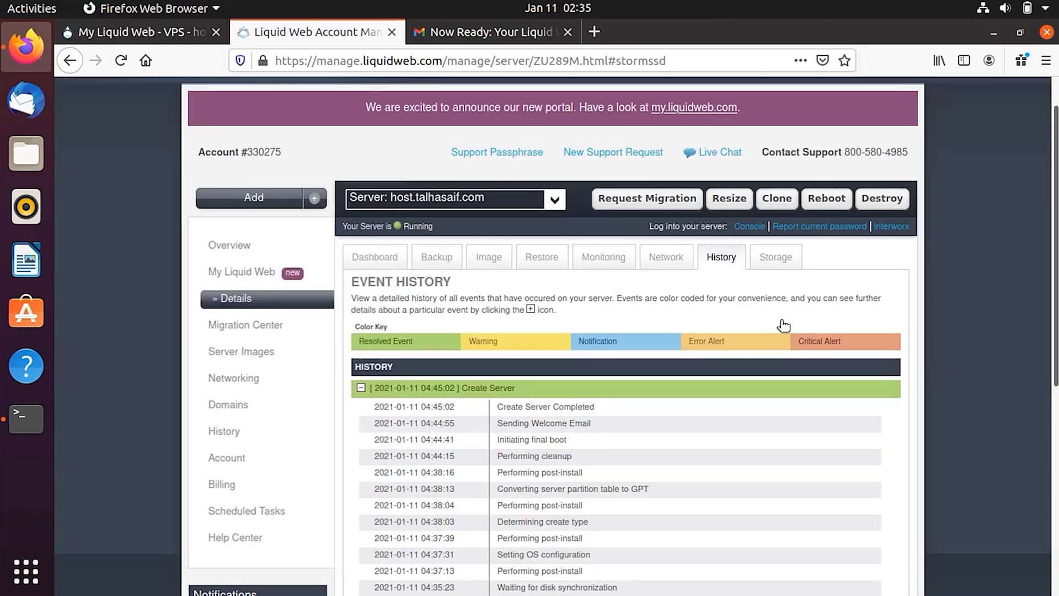